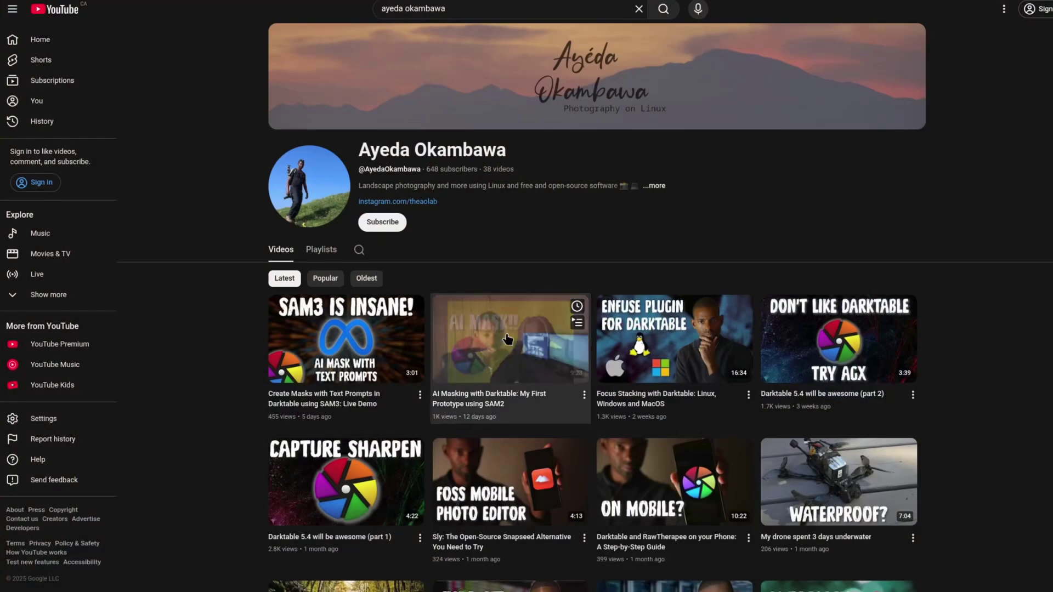
# Play 'AI Masking with Darktable: My First Prototype using SAM2' from the channel's Videos list.
pyautogui.click(510, 340)
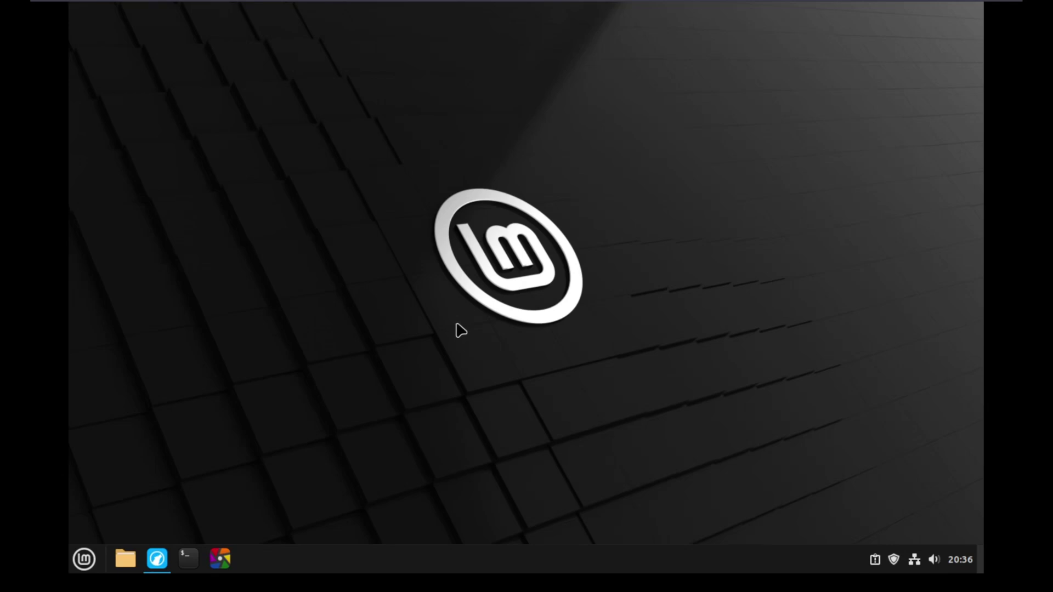
# In a maximized terminal, install git, python3, python3-venv and python3-tk with sudo apt.
pyautogui.click(188, 558)
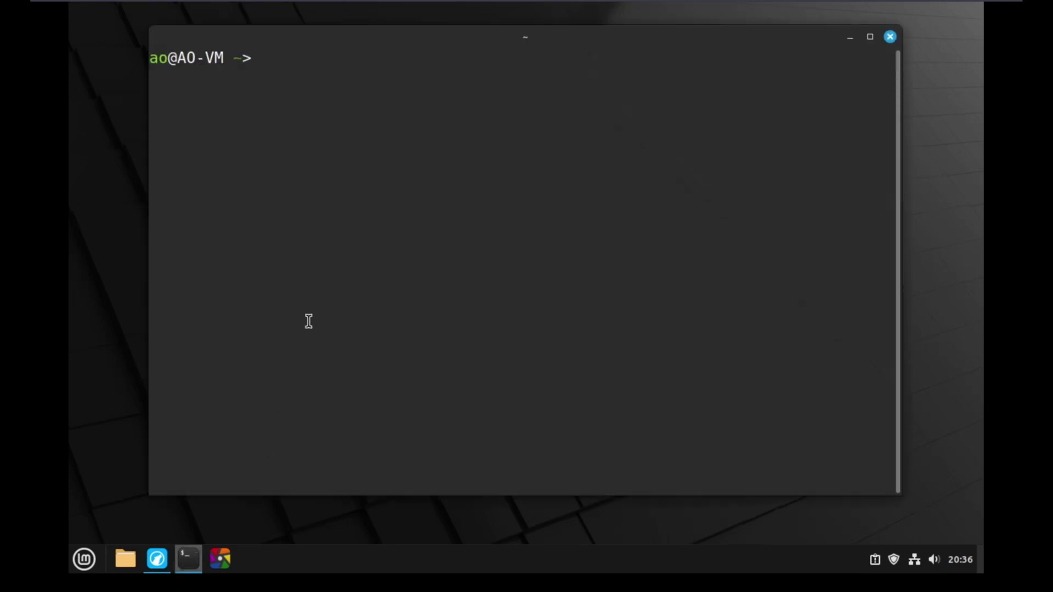
pyautogui.doubleClick(430, 44)
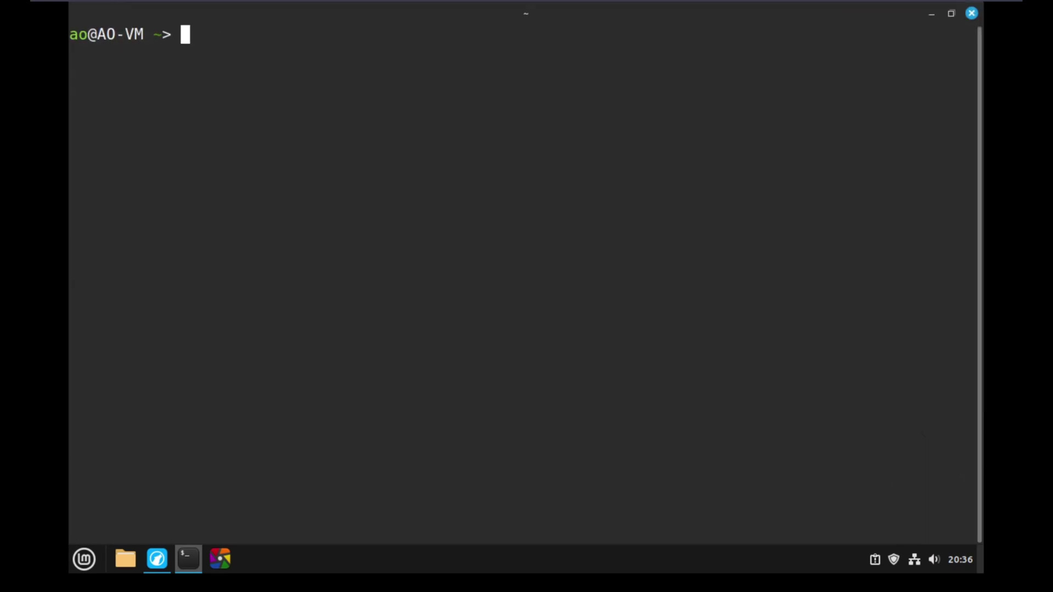
pyautogui.write('sudo apt ')
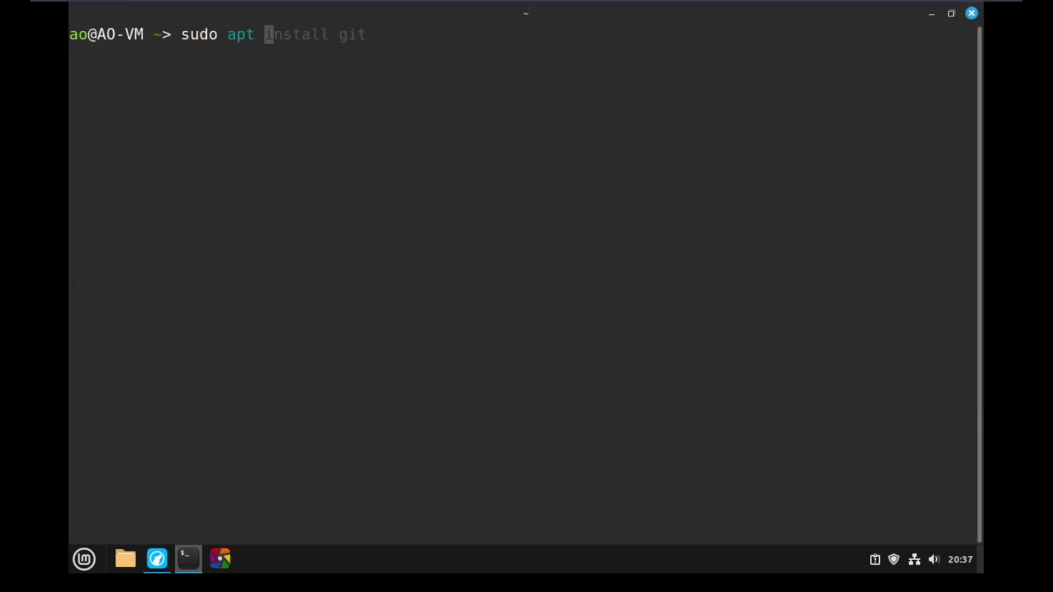
pyautogui.write('install git python3 python3-venv')
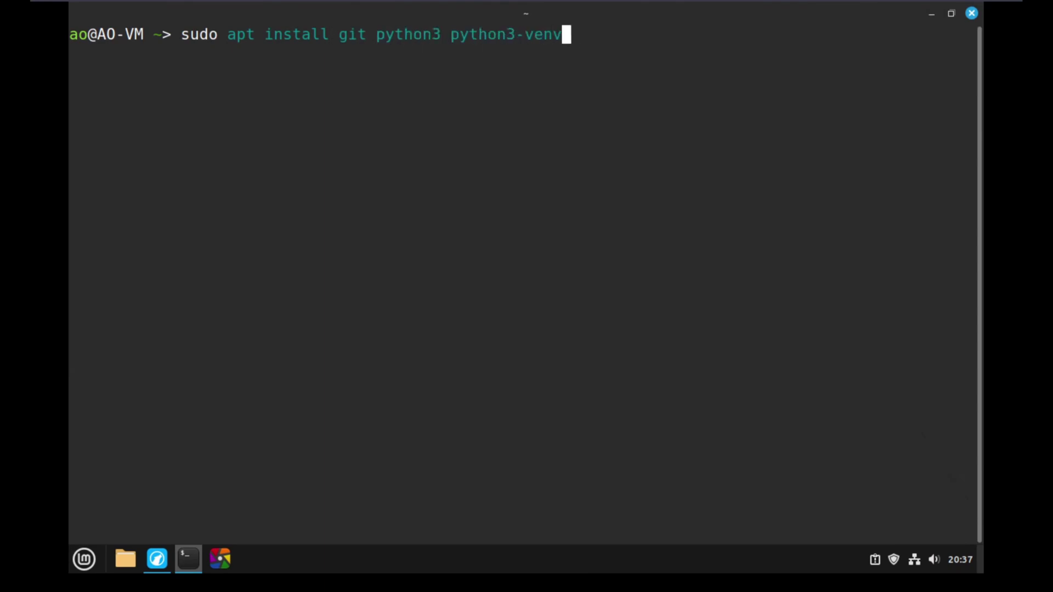
pyautogui.write(' python3-tk')
pyautogui.press('Return')
pyautogui.write('**')
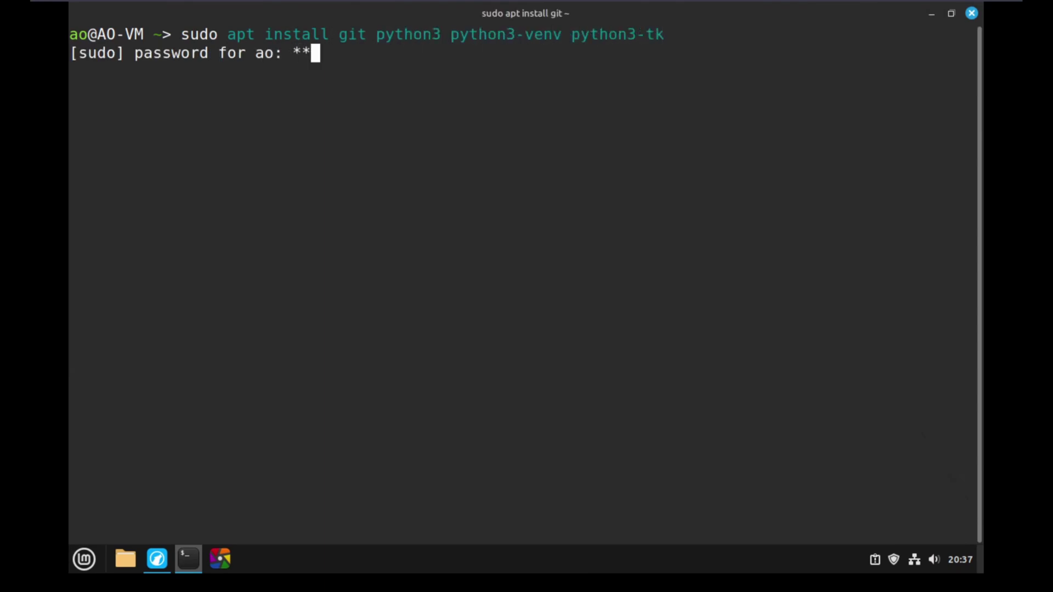
pyautogui.press('Return')
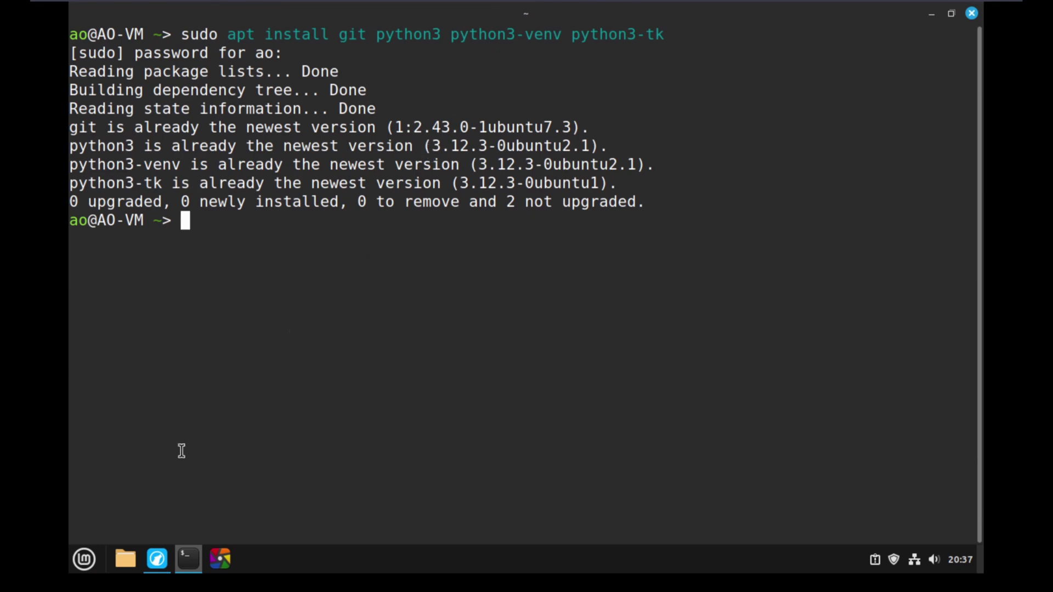
# Copy the sam2-tools repository URL from the browser and git clone it into the home folder.
pyautogui.click(158, 558)
pyautogui.click(270, 55)
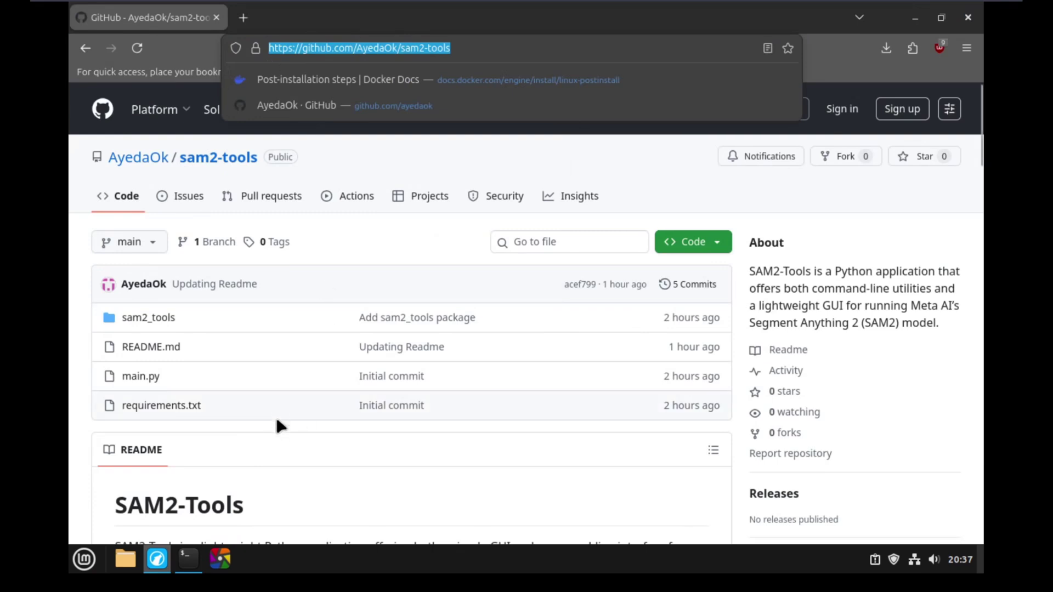
pyautogui.click(189, 559)
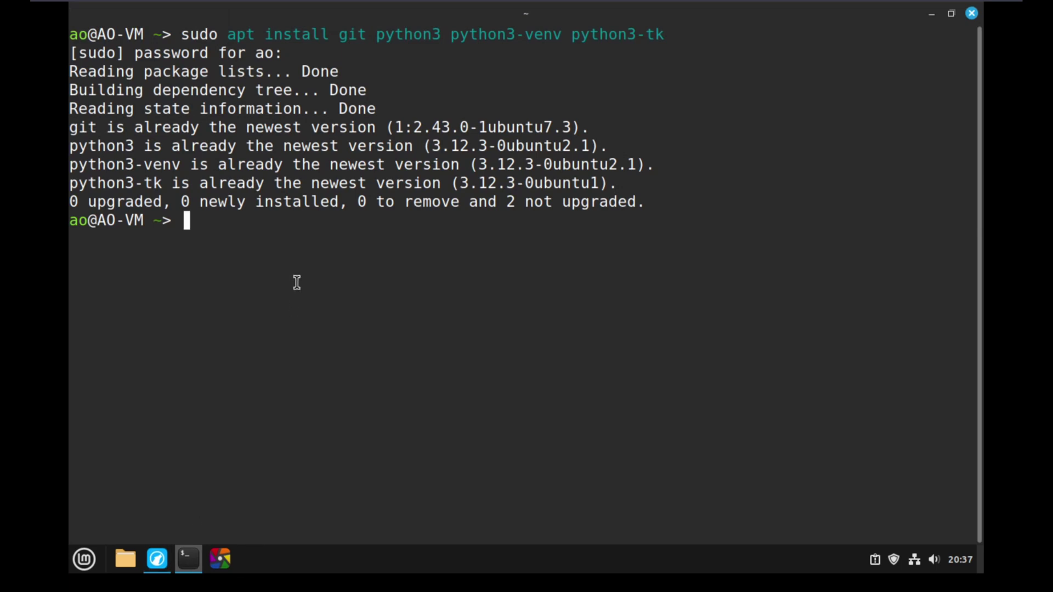
pyautogui.write('git')
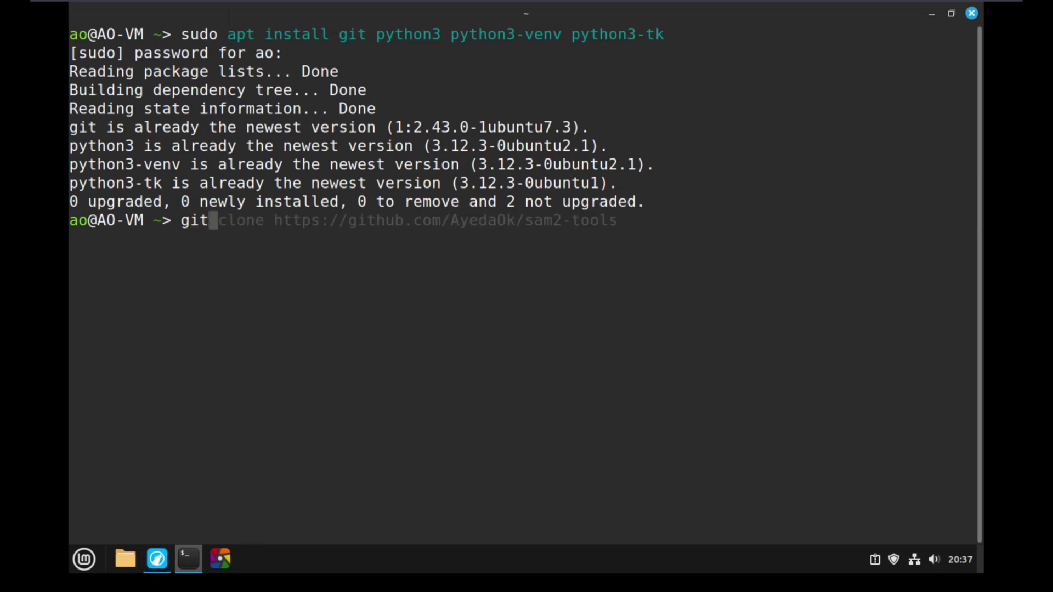
pyautogui.press('Right')
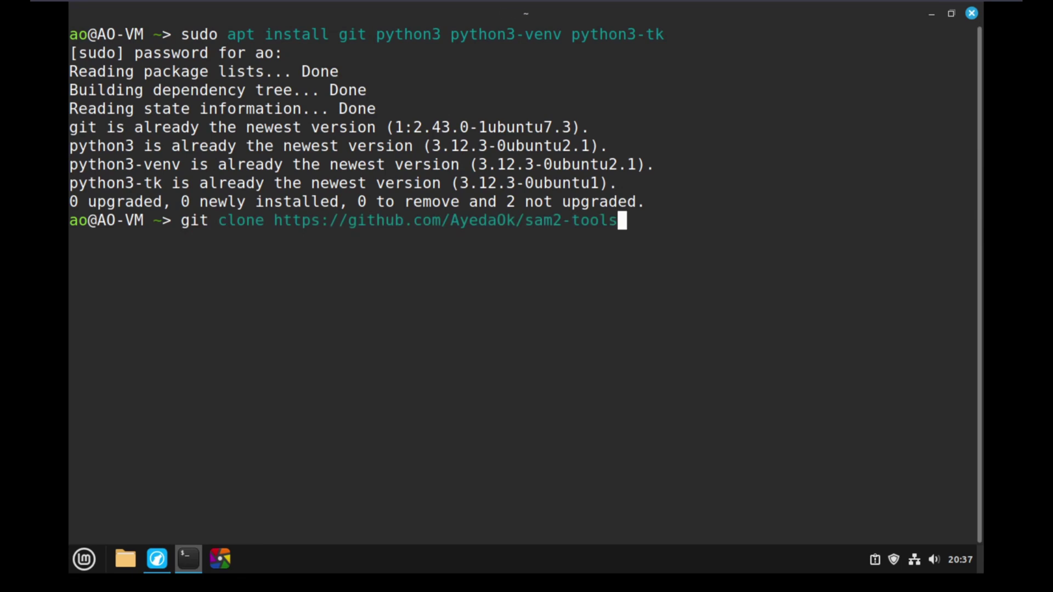
pyautogui.press('Return')
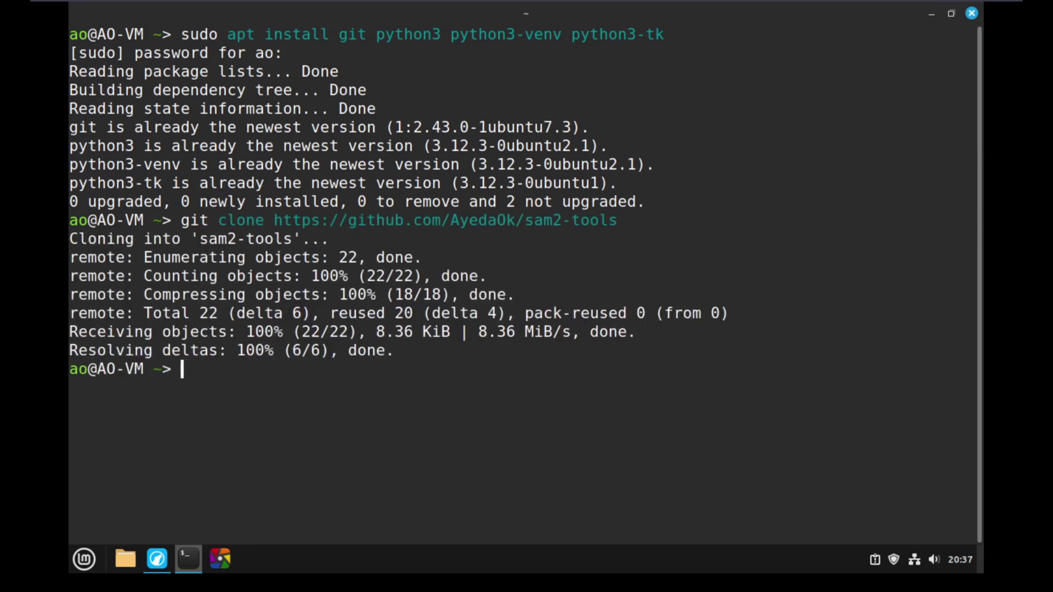
# List the home folder and move sam2-tools to /opt/sam2-tools, retrying the move with sudo.
pyautogui.write('ls')
pyautogui.press('Right')
pyautogui.press('Return')
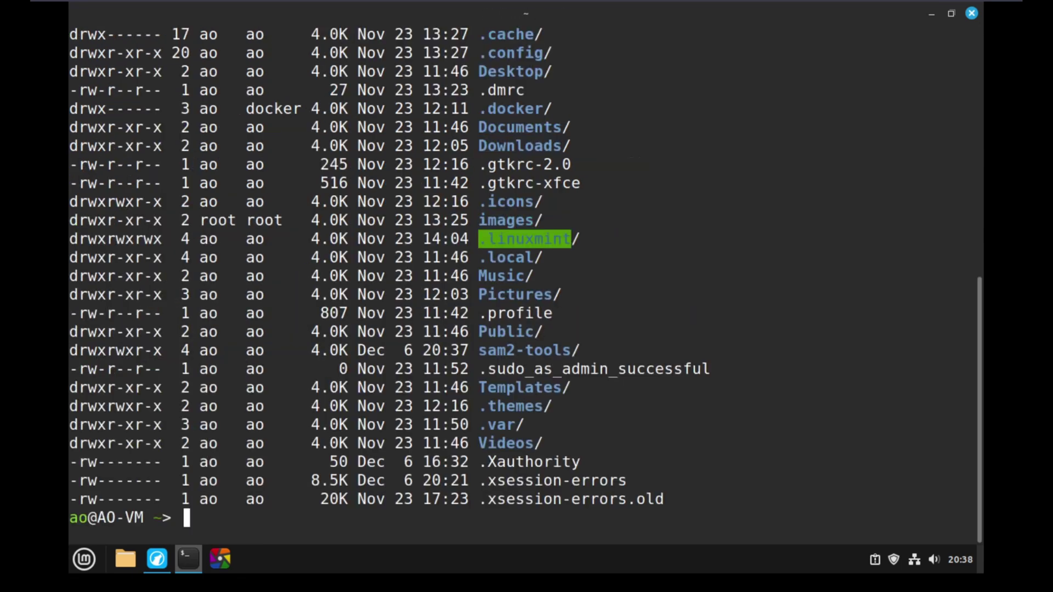
pyautogui.moveTo(583, 351); pyautogui.dragTo(476, 351)
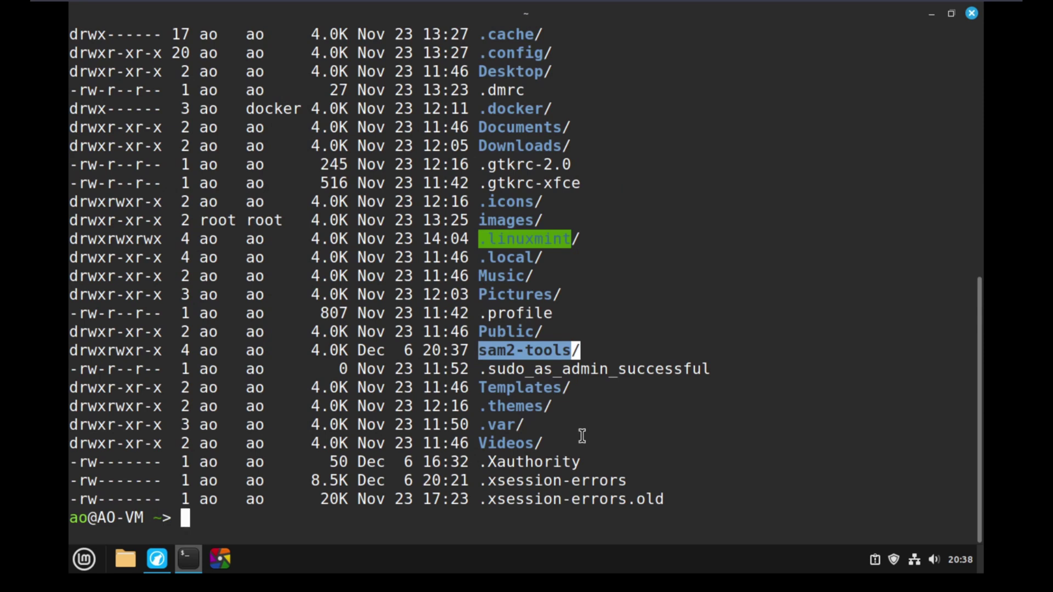
pyautogui.write('mv sam2-tools /opt/sam2-tools')
pyautogui.press('Return')
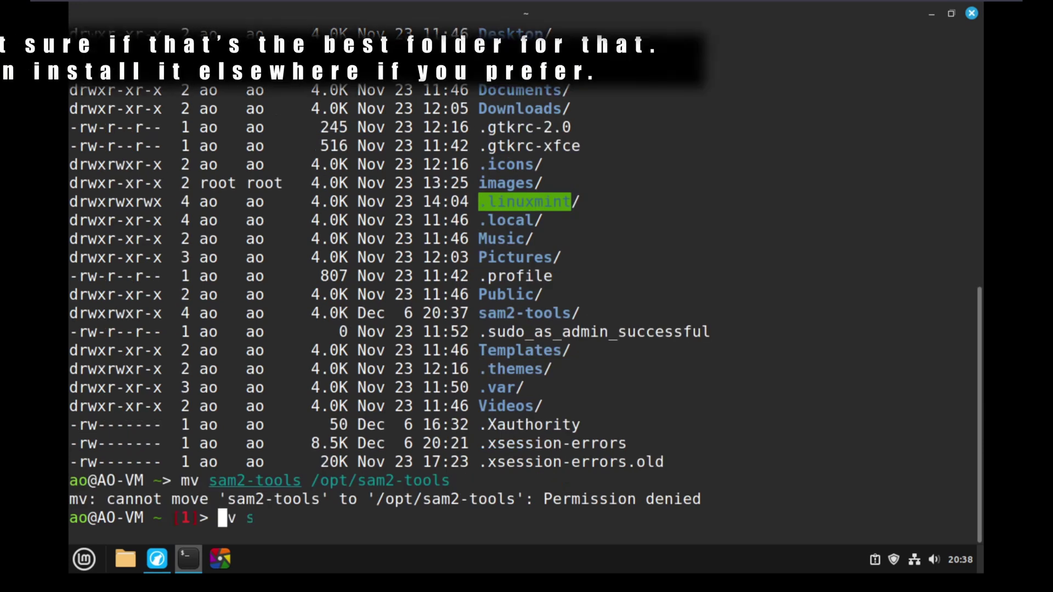
pyautogui.press('Up')
pyautogui.hotkey('ctrl', 'Left')
pyautogui.hotkey('ctrl', 'Left')
pyautogui.hotkey('ctrl', 'Left')
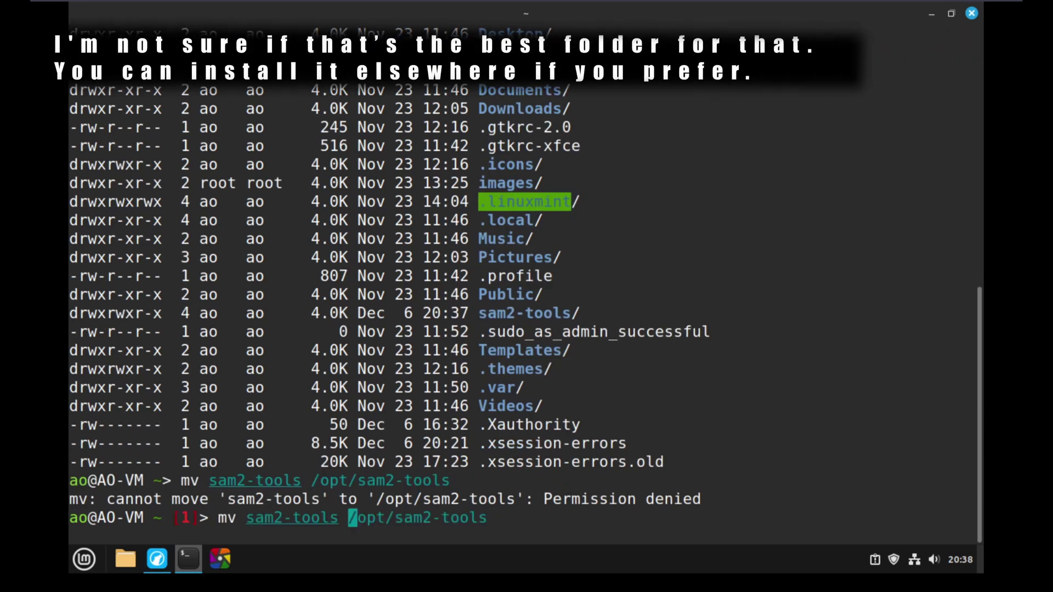
pyautogui.write('sudo')
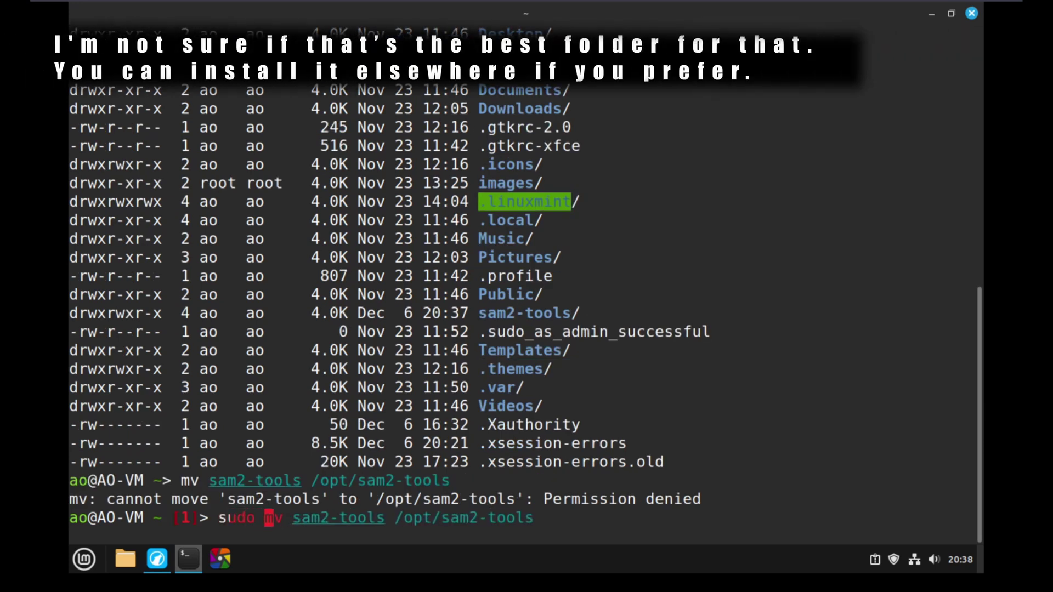
pyautogui.press('Return')
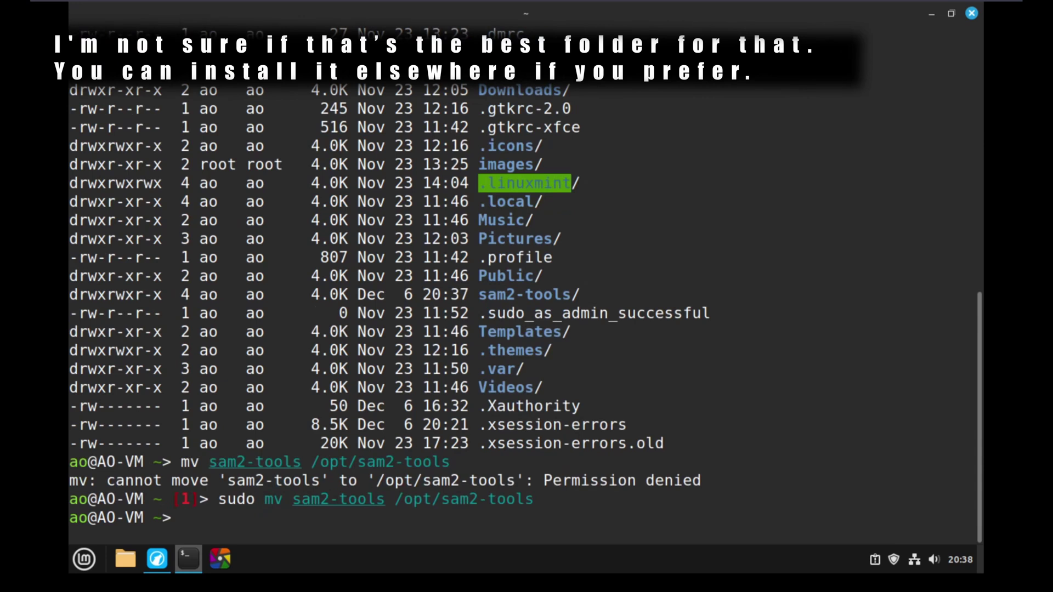
# Change into /opt/sam2-tools and confirm the location with pwd.
pyautogui.write('cd ')
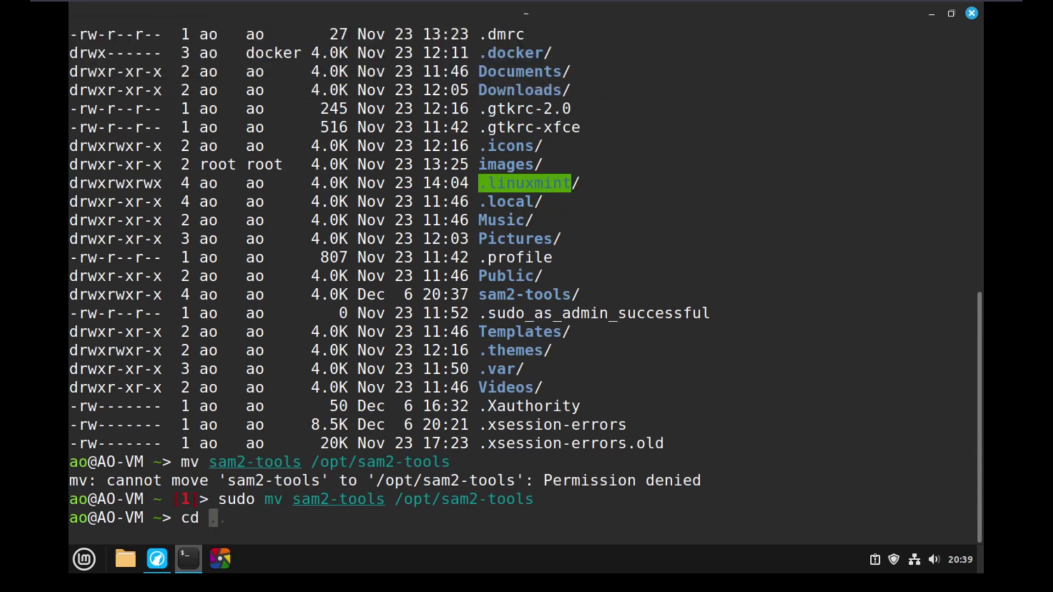
pyautogui.write('/opt/')
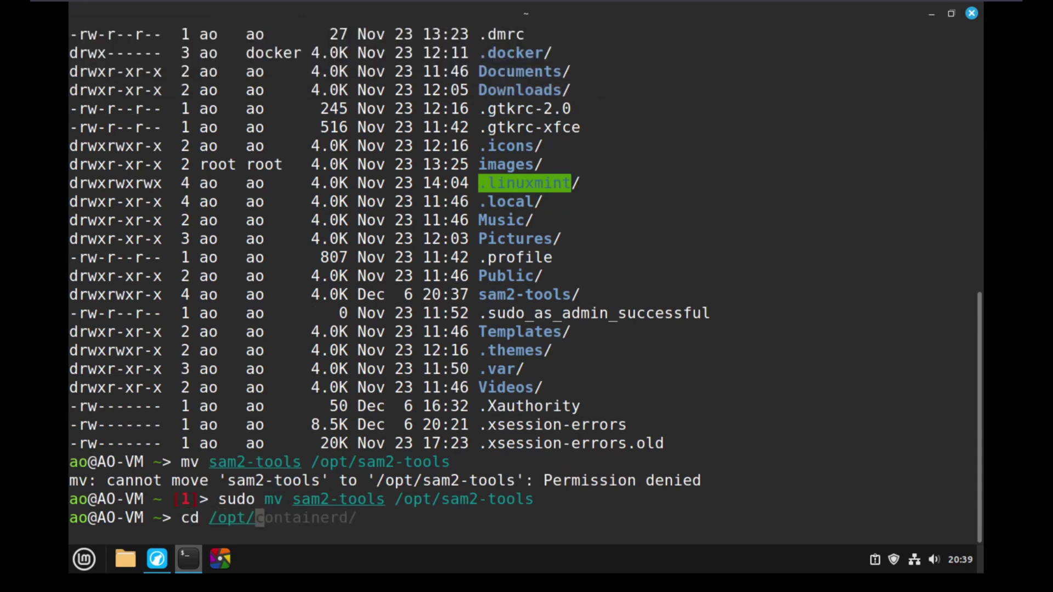
pyautogui.write('s')
pyautogui.press('Tab')
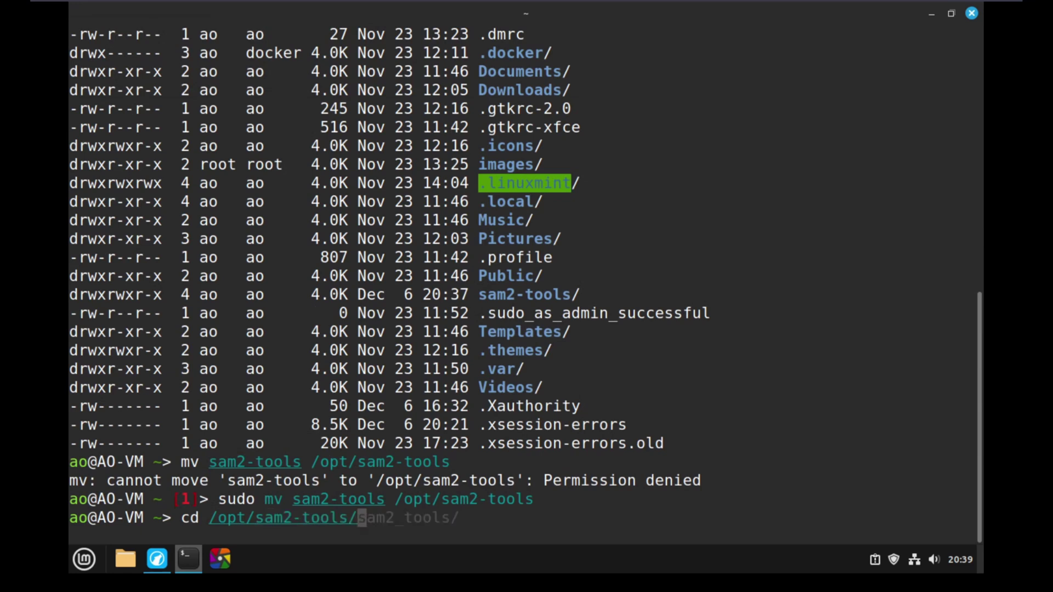
pyautogui.press('Return')
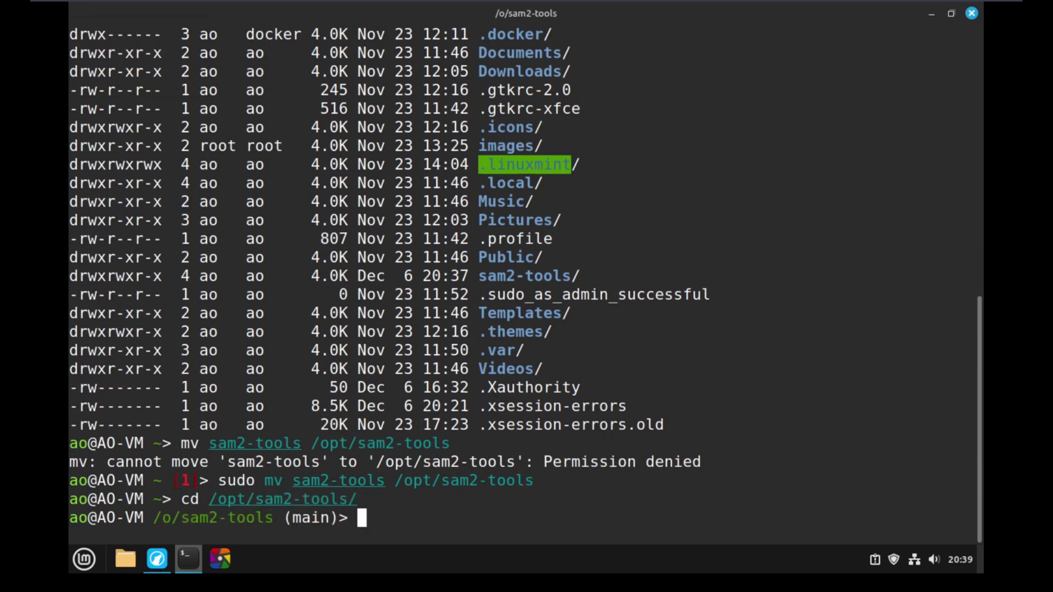
pyautogui.write('pwd')
pyautogui.press('Return')
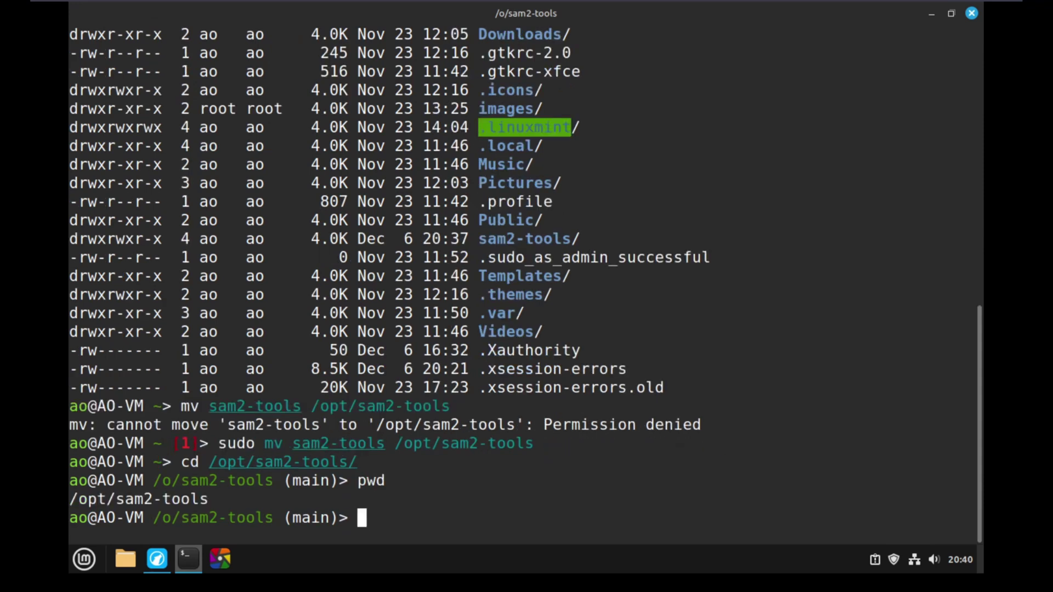
# Create a Python virtual environment named venv in /opt/sam2-tools.
pyautogui.write('pyt')
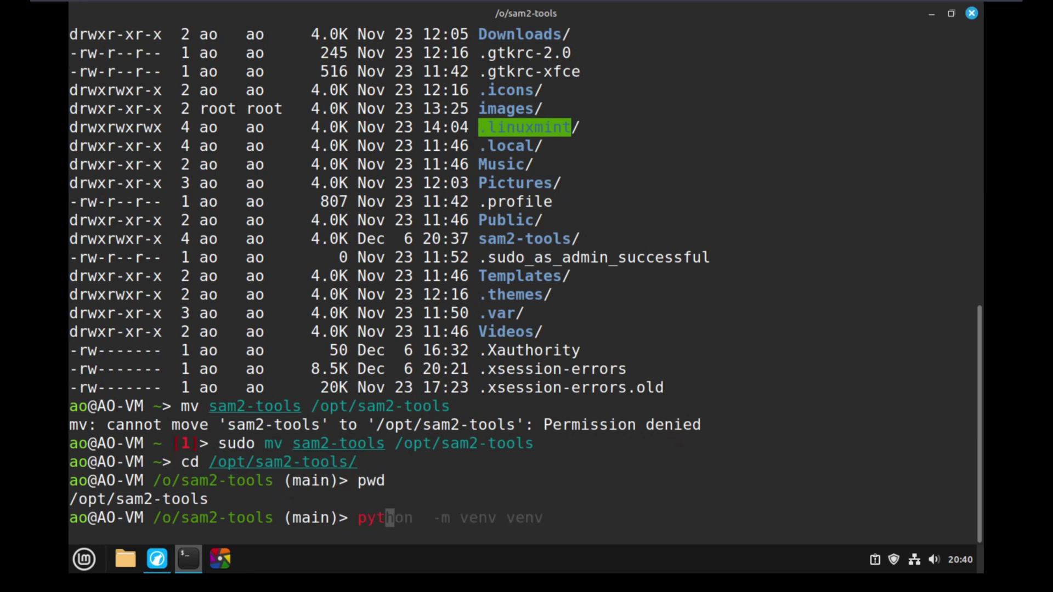
pyautogui.write('on3h')
pyautogui.press('End')
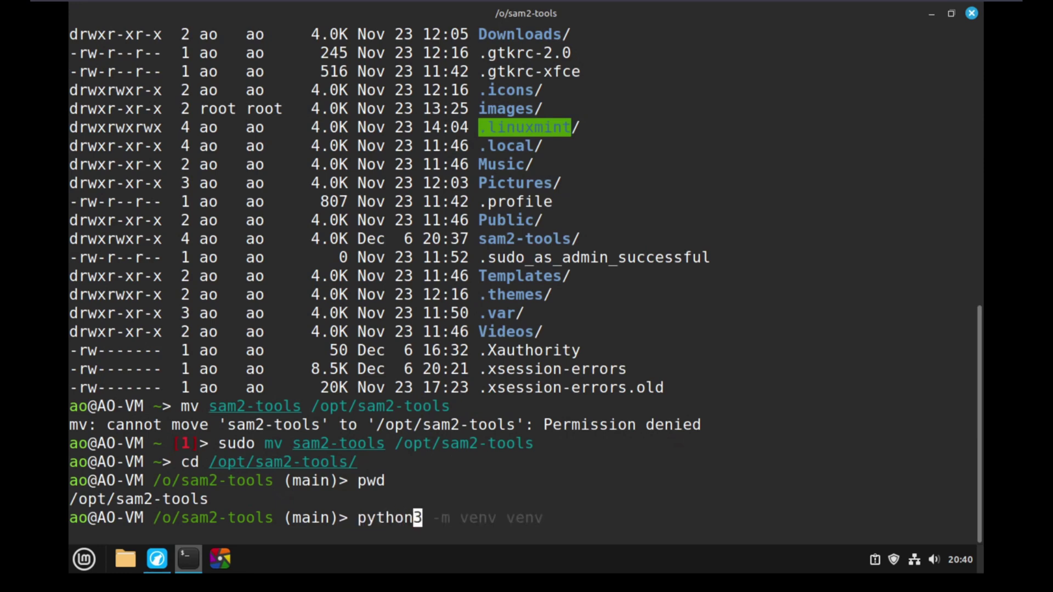
pyautogui.press('Right')
pyautogui.press('Return')
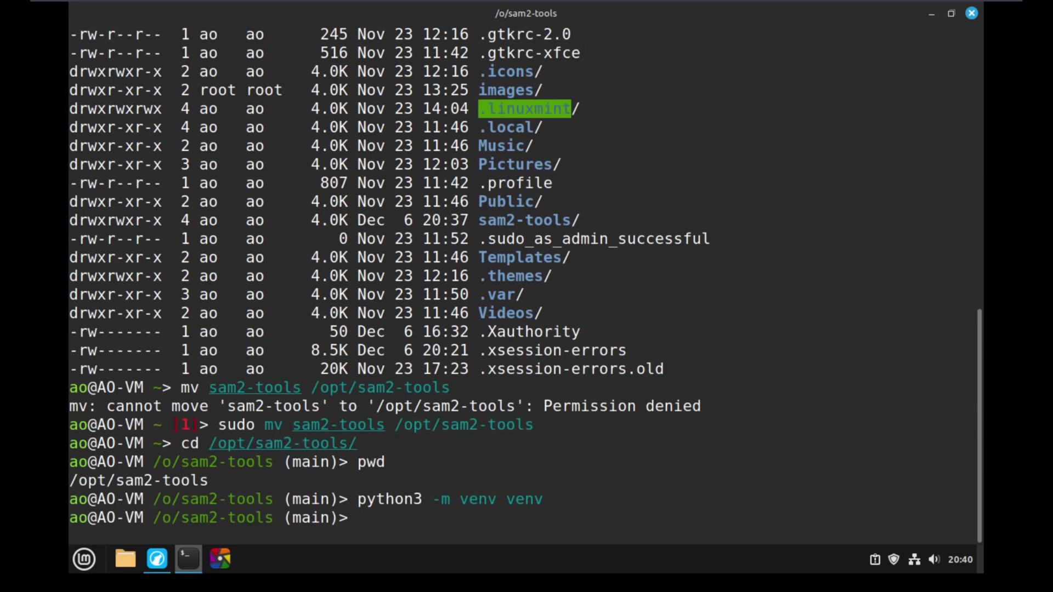
# Activate it with 'source venv/bin/activate.fish' in the fish shell.
pyautogui.write('source venv/')
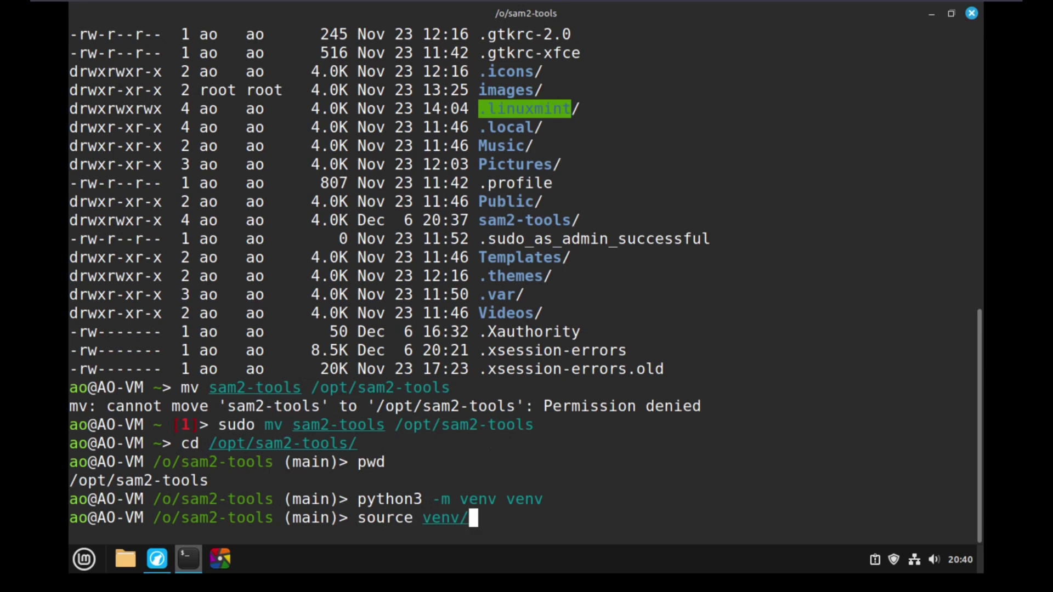
pyautogui.write('bin/ac')
pyautogui.press('Tab')
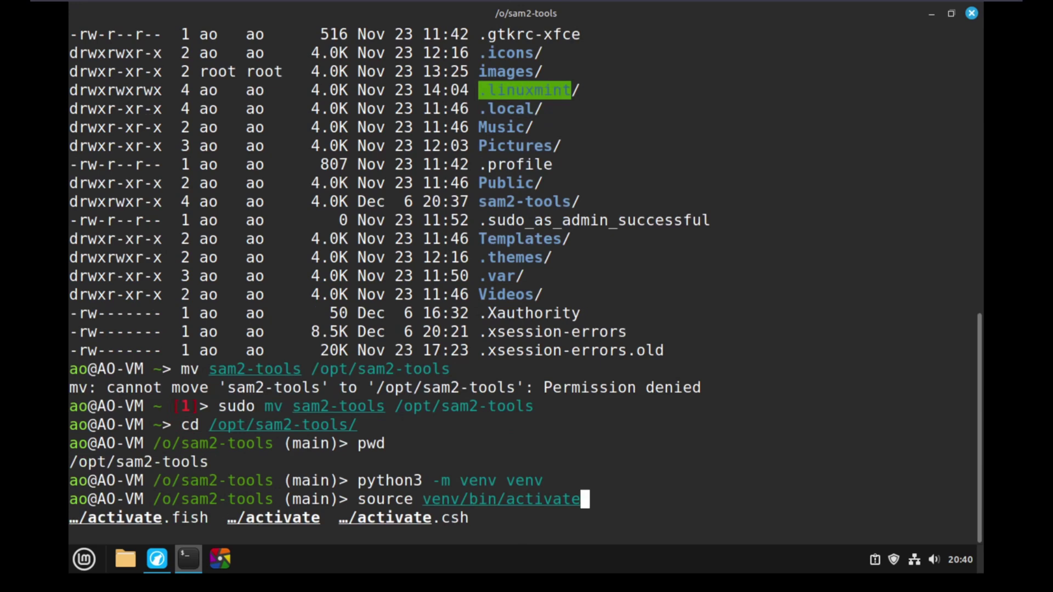
pyautogui.press('Tab')
pyautogui.press('Return')
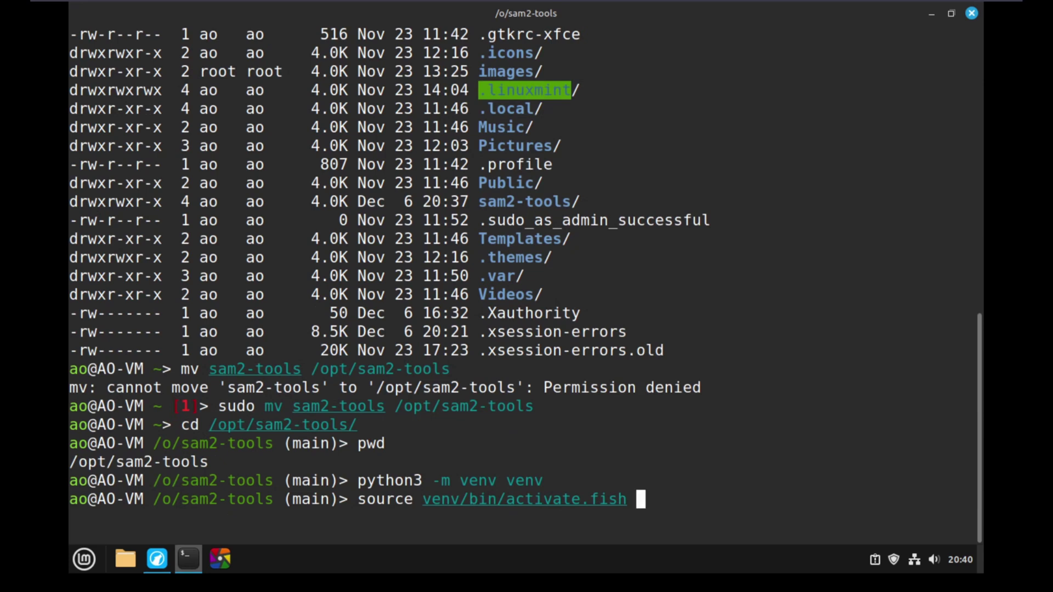
pyautogui.press('BackSpace')
pyautogui.press('BackSpace')
pyautogui.press('BackSpace')
pyautogui.press('BackSpace')
pyautogui.press('BackSpace')
pyautogui.press('BackSpace')
pyautogui.write('.fish')
pyautogui.press('Return')
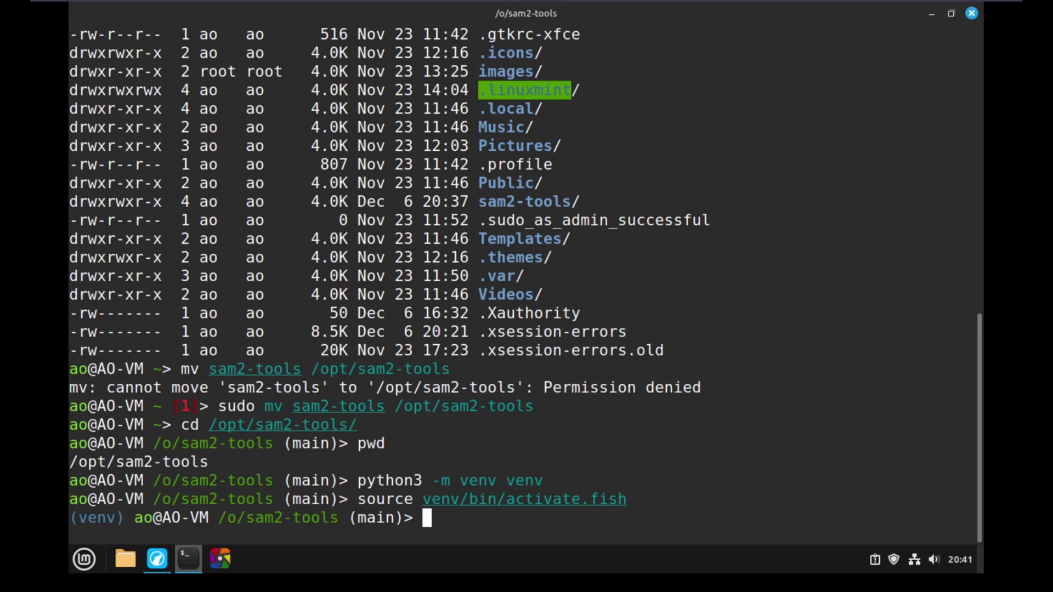
# Check the package list by printing requirements.txt with cat.
pyautogui.write('pip install ')
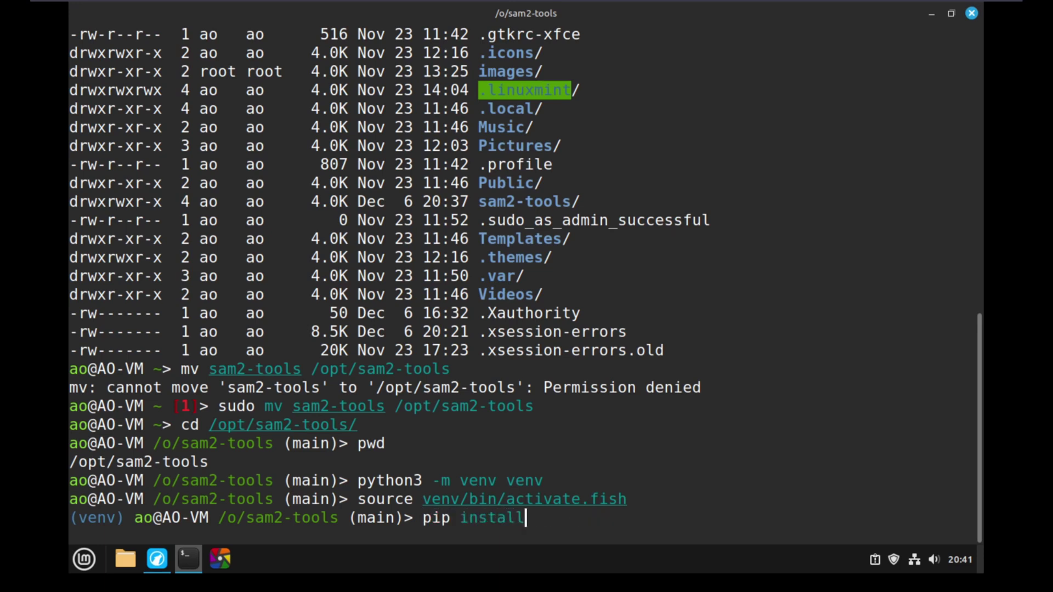
pyautogui.write('-r r')
pyautogui.press('Tab')
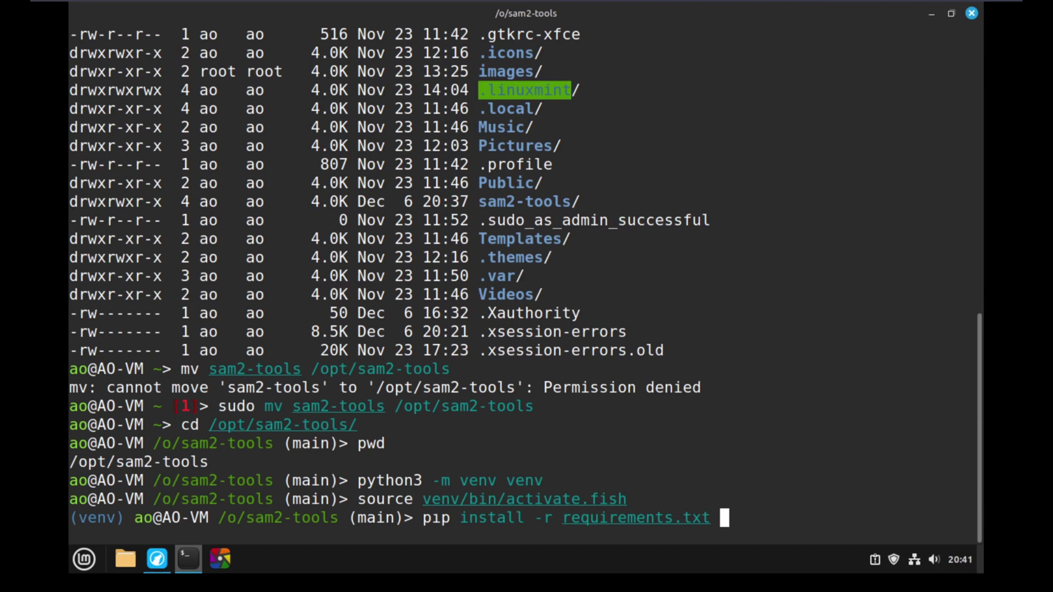
pyautogui.hotkey('ctrl', 'c')
pyautogui.write('cat re')
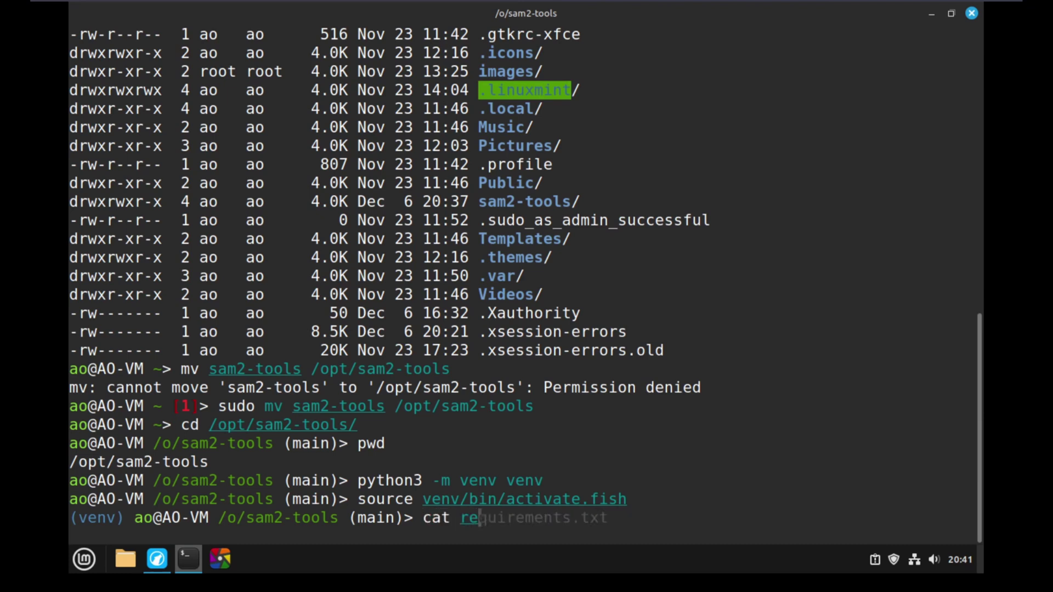
pyautogui.press('Tab')
pyautogui.press('Return')
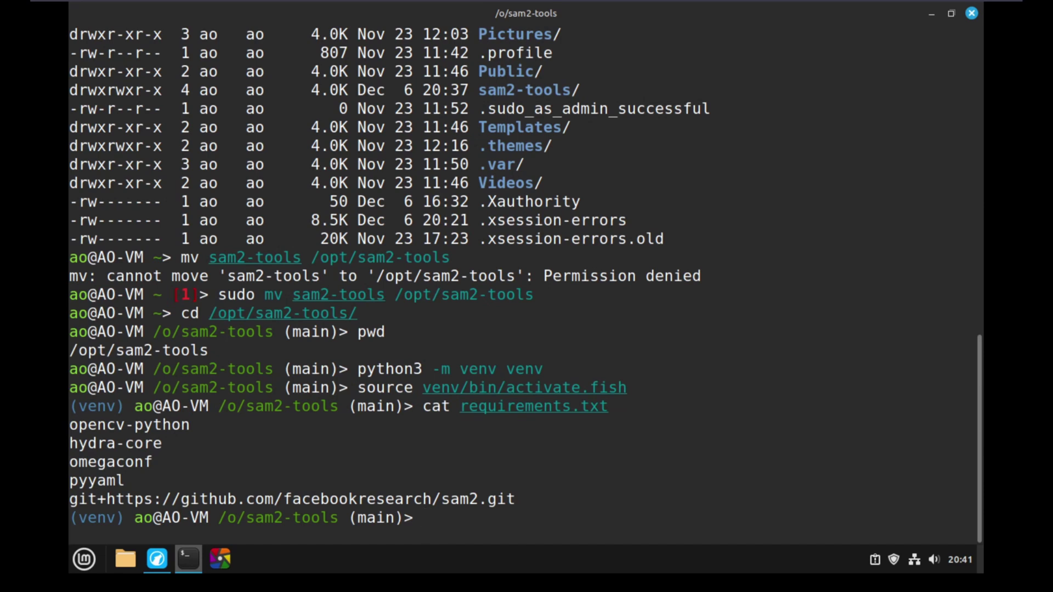
# Install all listed packages with 'pip install -r requirements.txt'.
pyautogui.write('pip install -r re')
pyautogui.press('Tab')
pyautogui.press('Return')
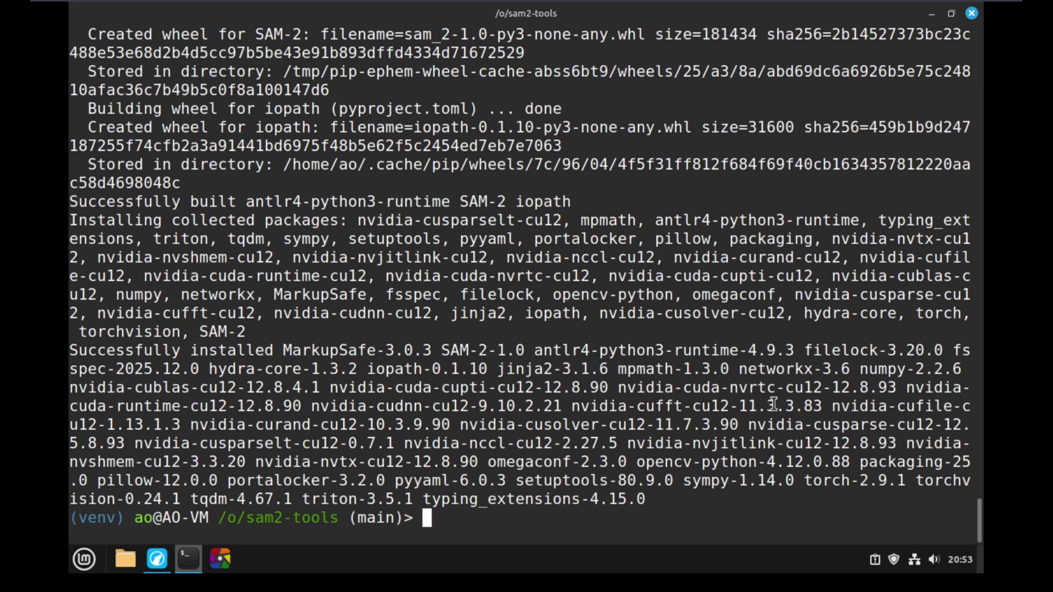
# Run 'python main.py --config' to create ~/.config/sam2/config.yaml.
pyautogui.write('python main.py ')
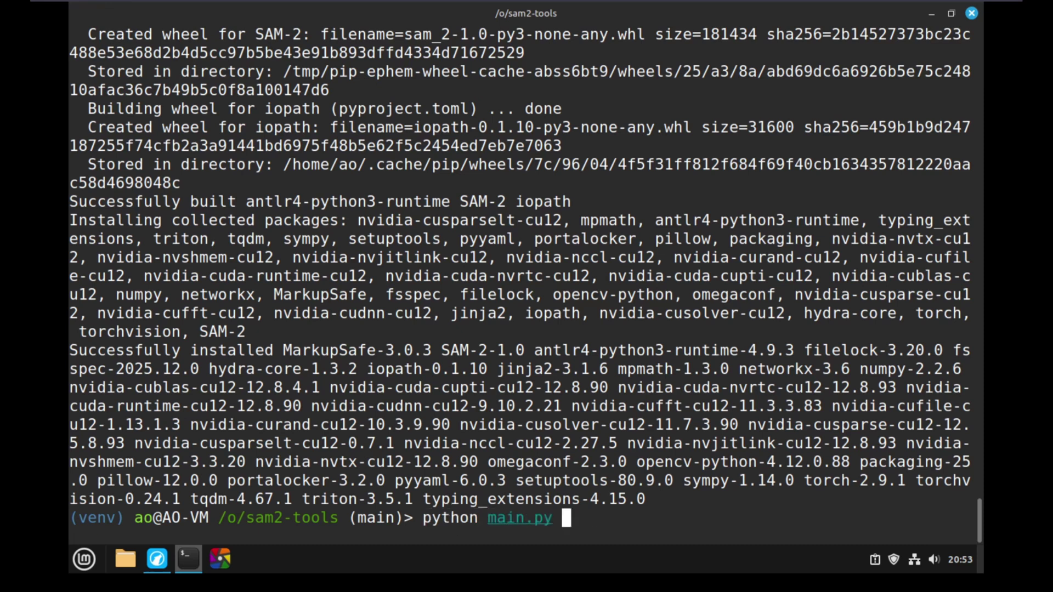
pyautogui.write('--config')
pyautogui.press('Return')
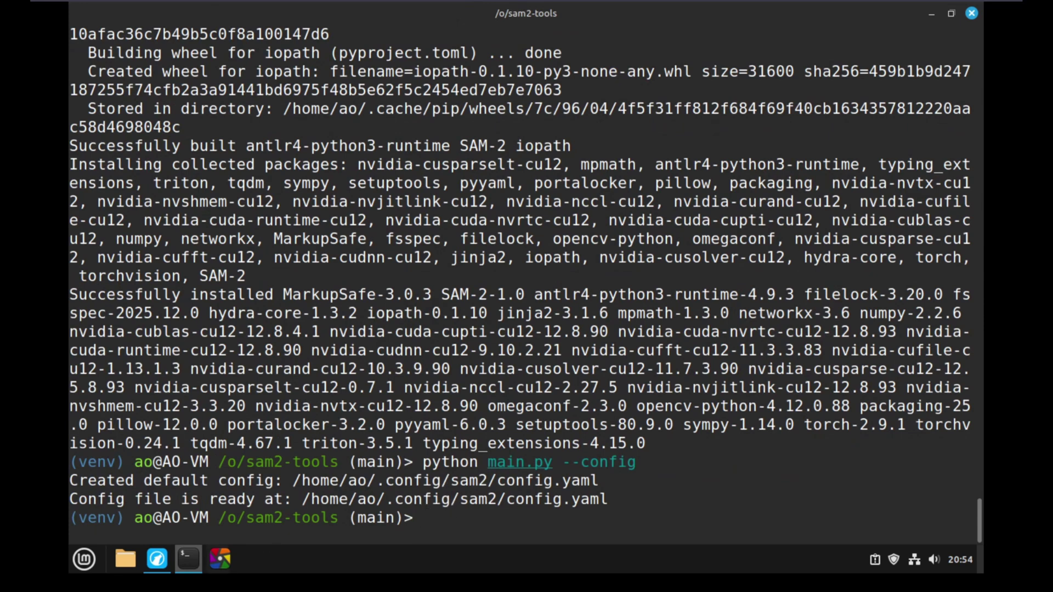
# From the sam2-tools README, follow the checkpoint link and download sam2.1_hiera_large.pt.
pyautogui.click(203, 494)
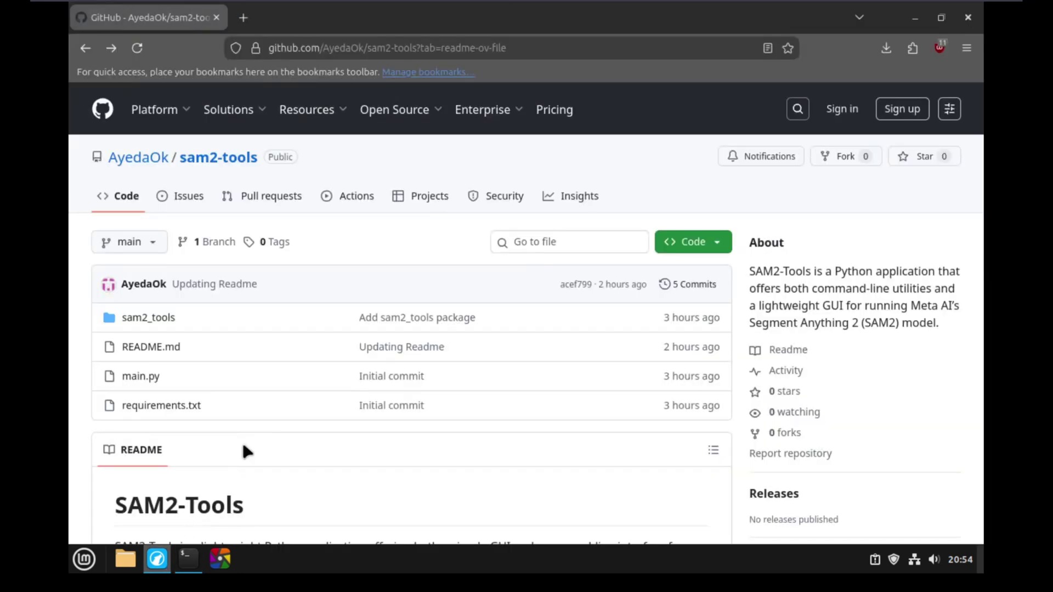
pyautogui.scroll(-15, 386, 433)
pyautogui.scroll(5, 351, 290)
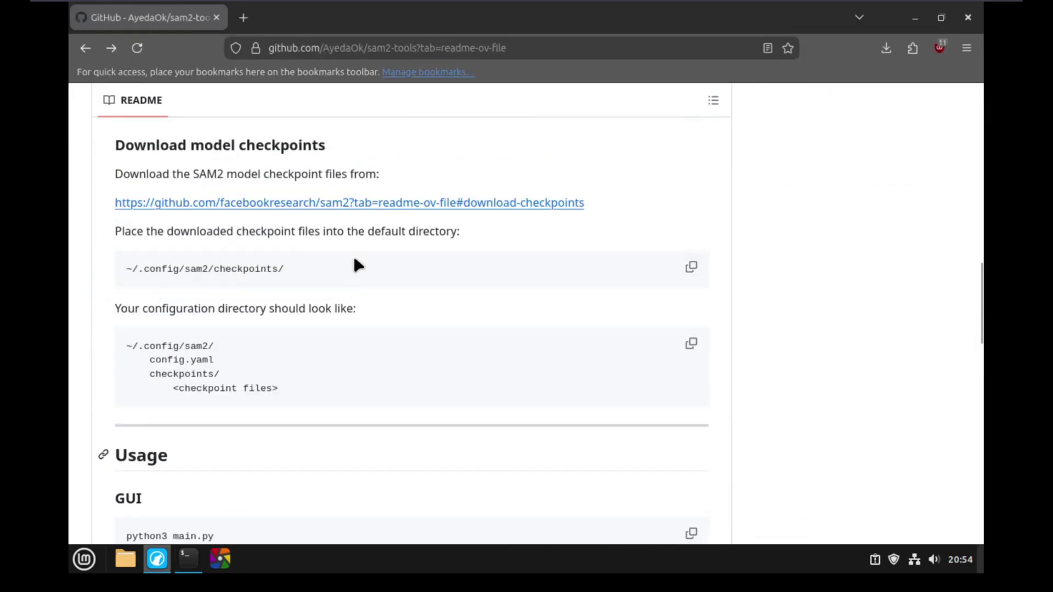
pyautogui.click(358, 204)
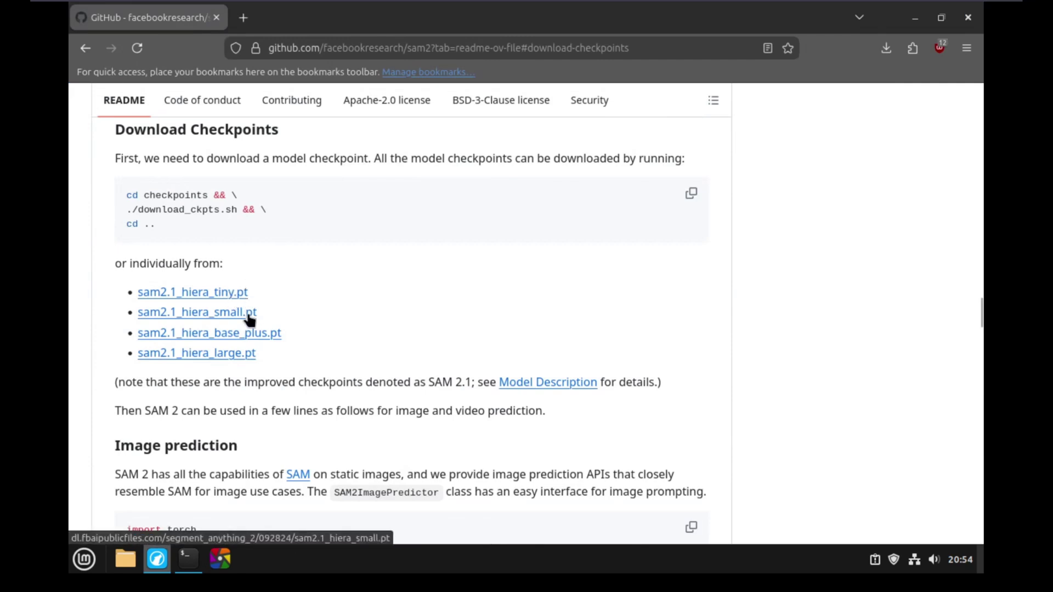
pyautogui.click(239, 355)
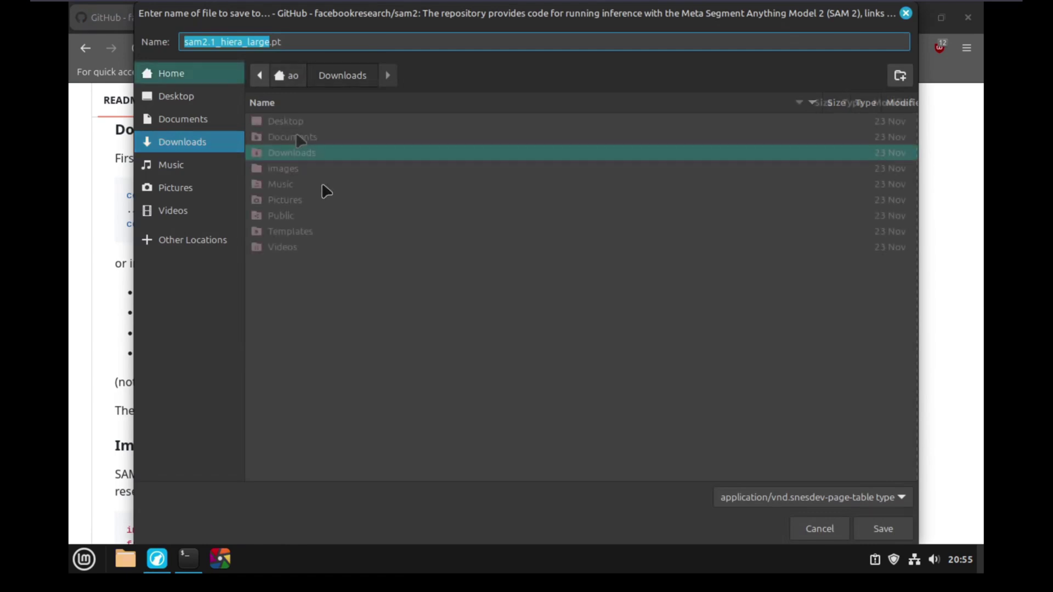
# Save the checkpoint into the hidden .config/sam2/checkpoints folder, then return to the terminal.
pyautogui.rightClick(314, 307)
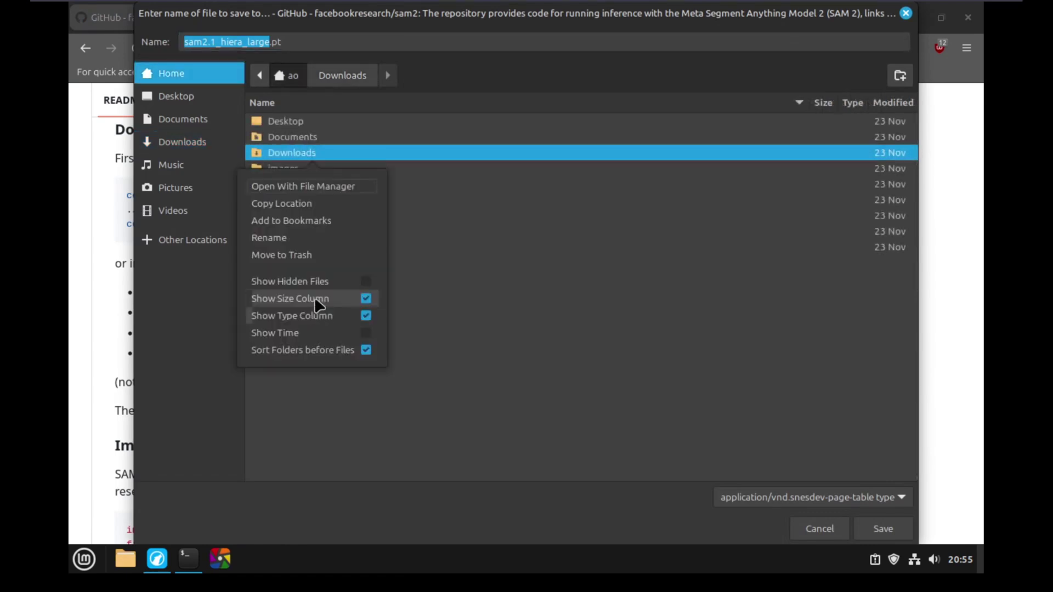
pyautogui.click(366, 282)
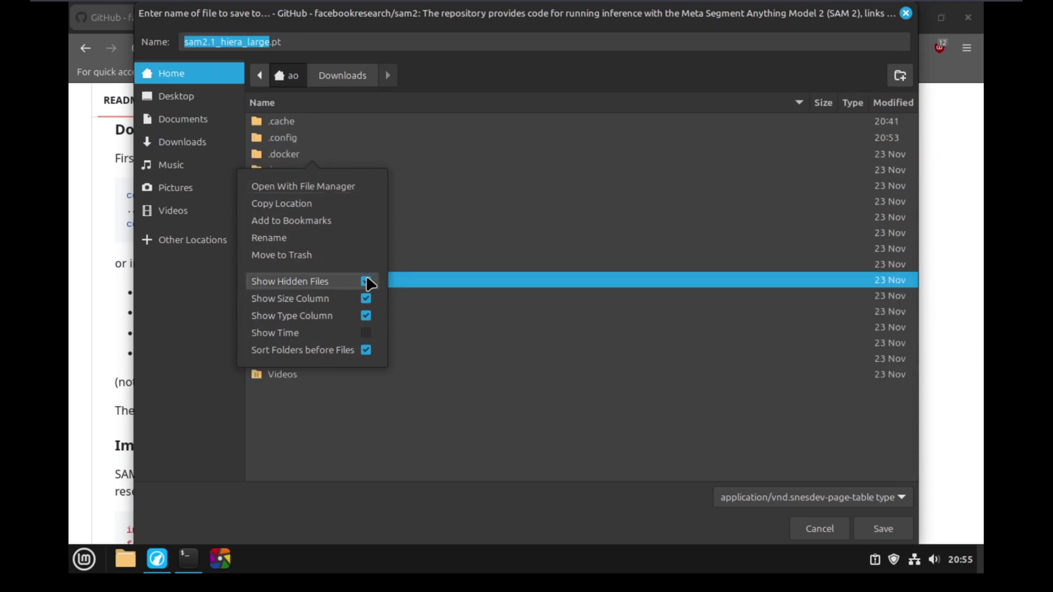
pyautogui.click(393, 425)
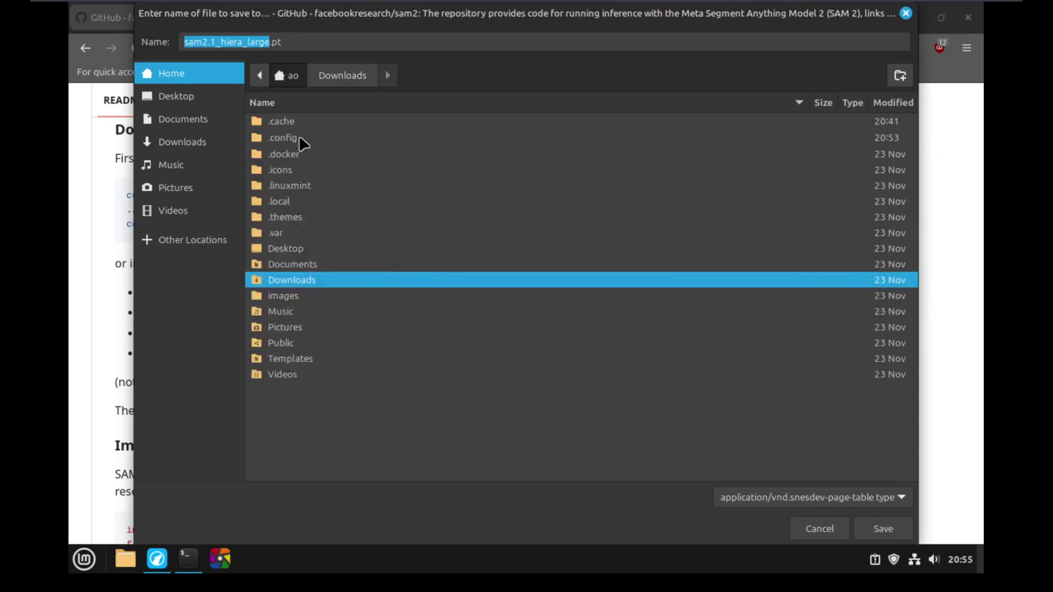
pyautogui.doubleClick(299, 139)
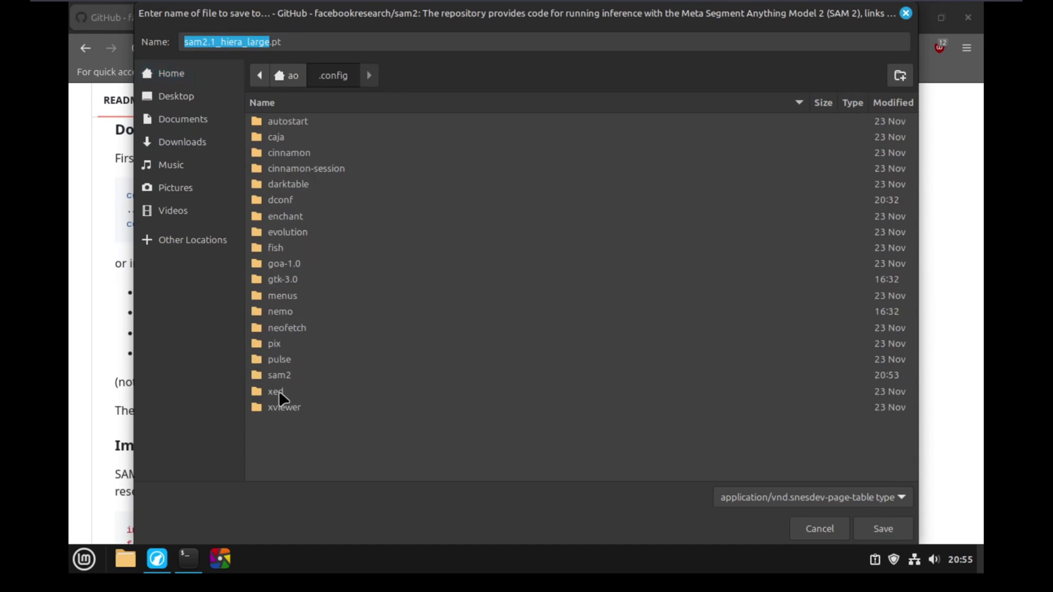
pyautogui.doubleClick(279, 375)
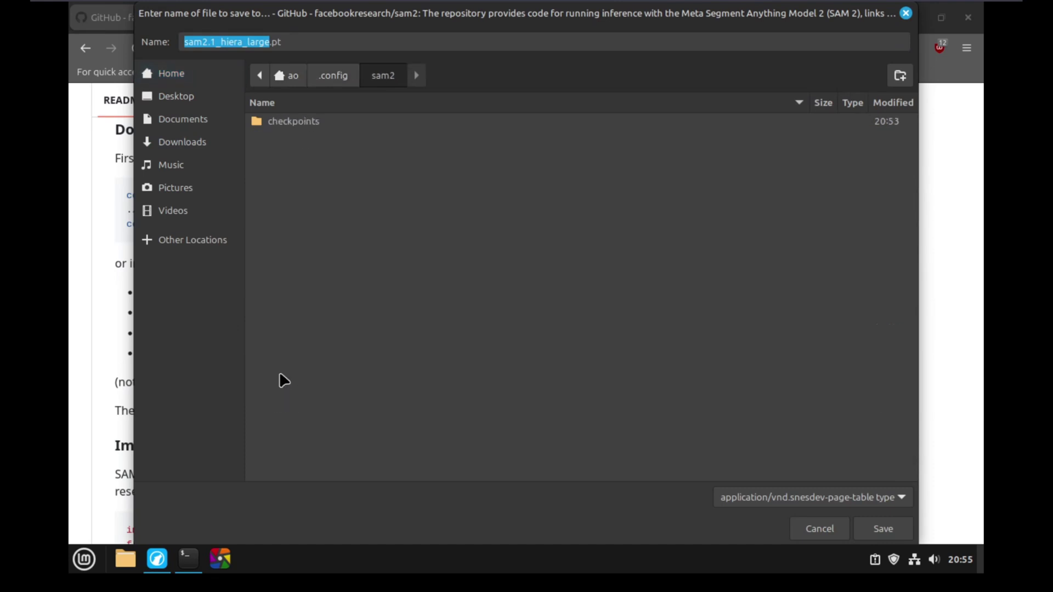
pyautogui.doubleClick(300, 120)
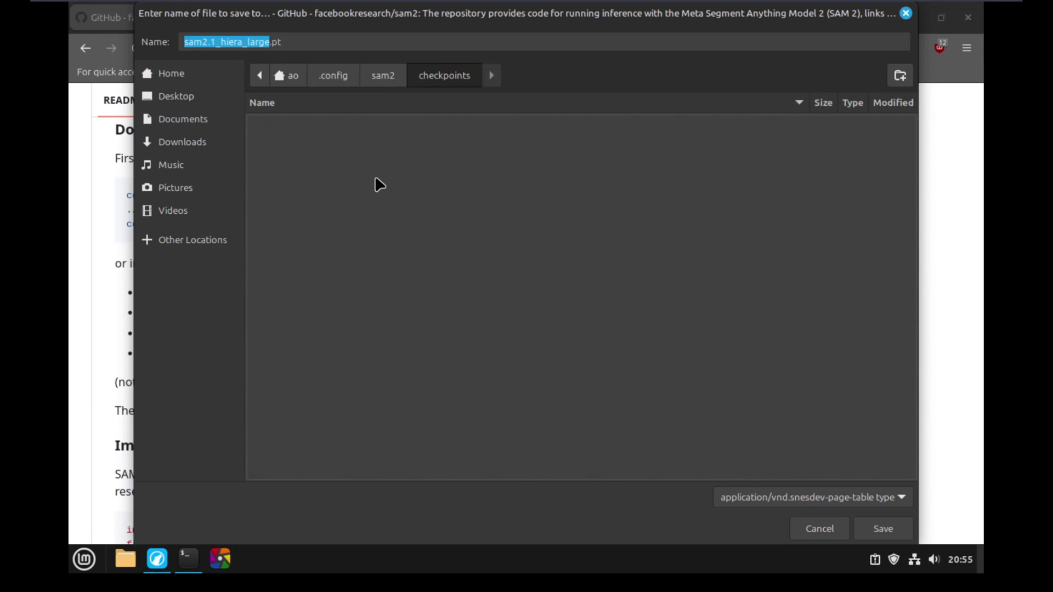
pyautogui.click(886, 529)
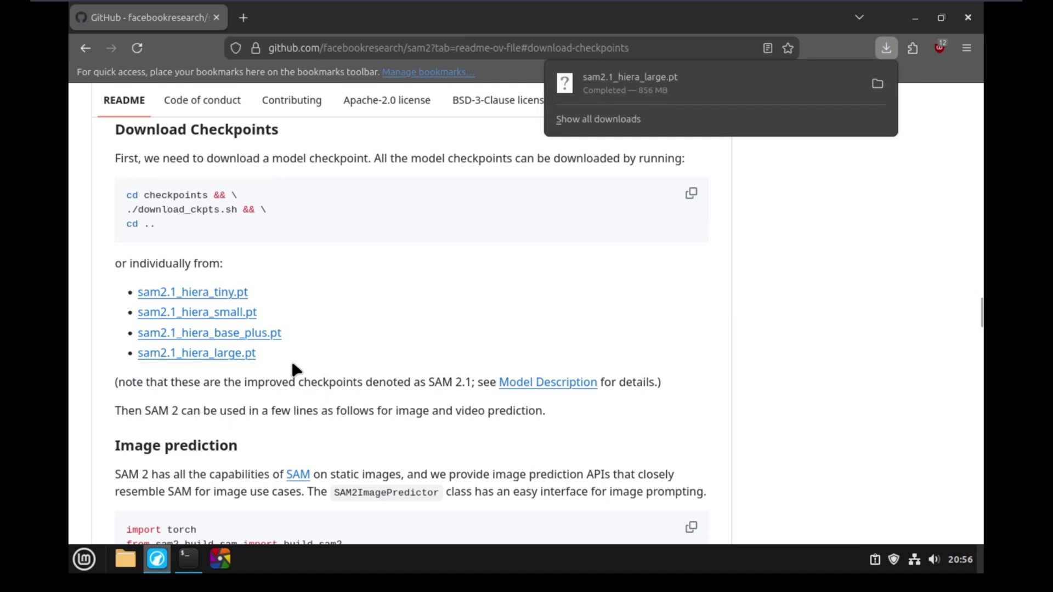
pyautogui.click(188, 558)
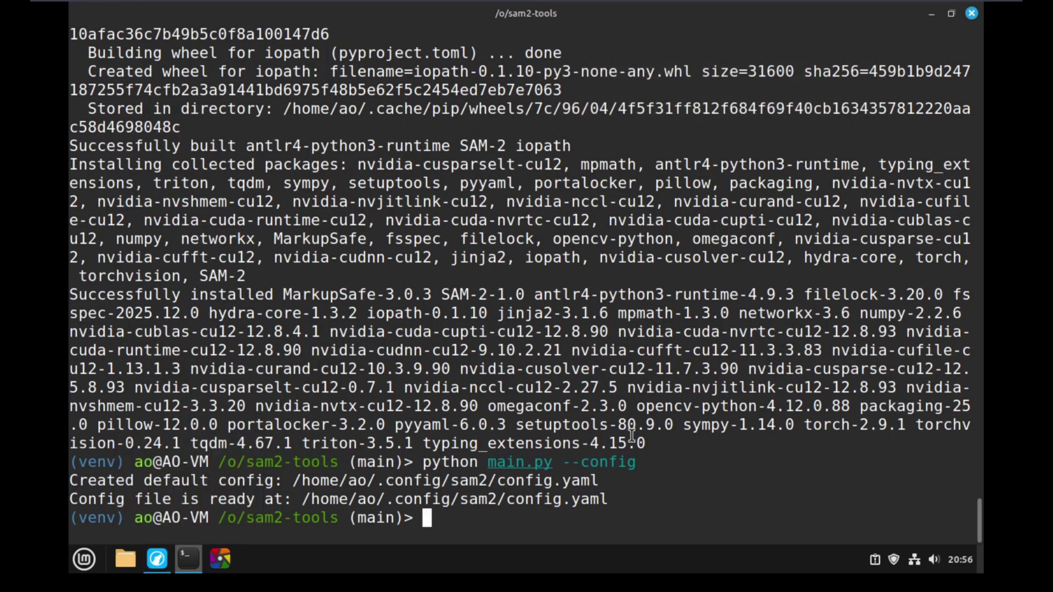
# List ~/.config/sam2/checkpoints/ to confirm the 857M sam2.1_hiera_large.pt file is present.
pyautogui.write('ls')
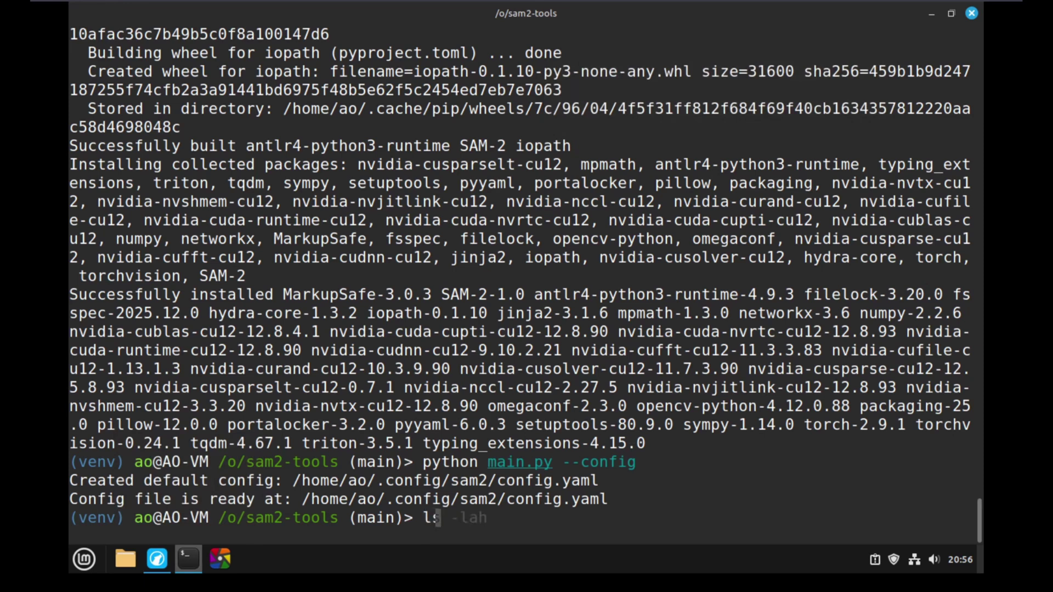
pyautogui.write(' -lah $HOME/.co')
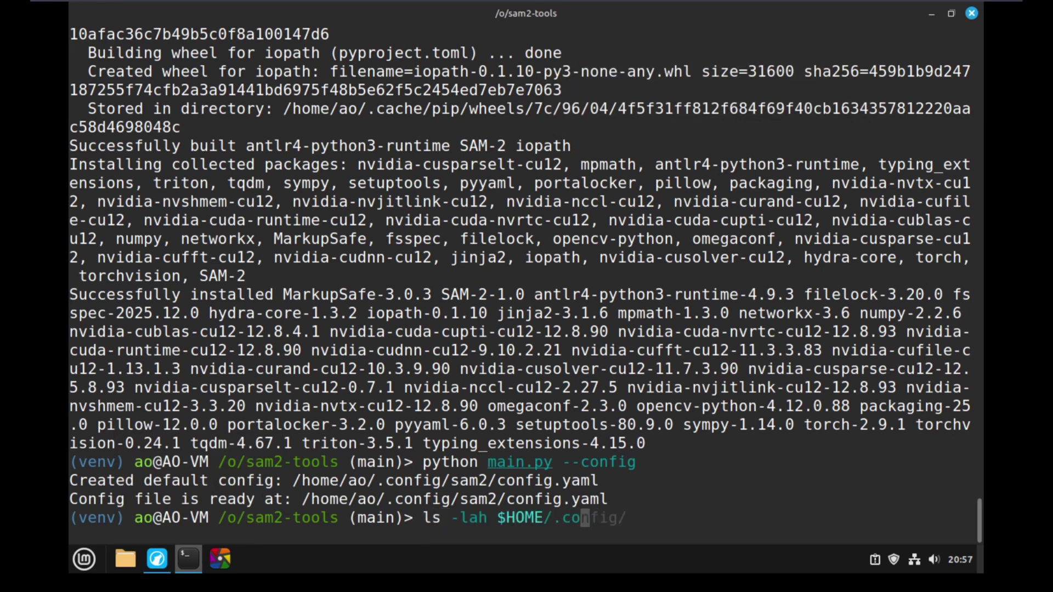
pyautogui.write('nfig/sam2/checkpoints/')
pyautogui.press('Return')
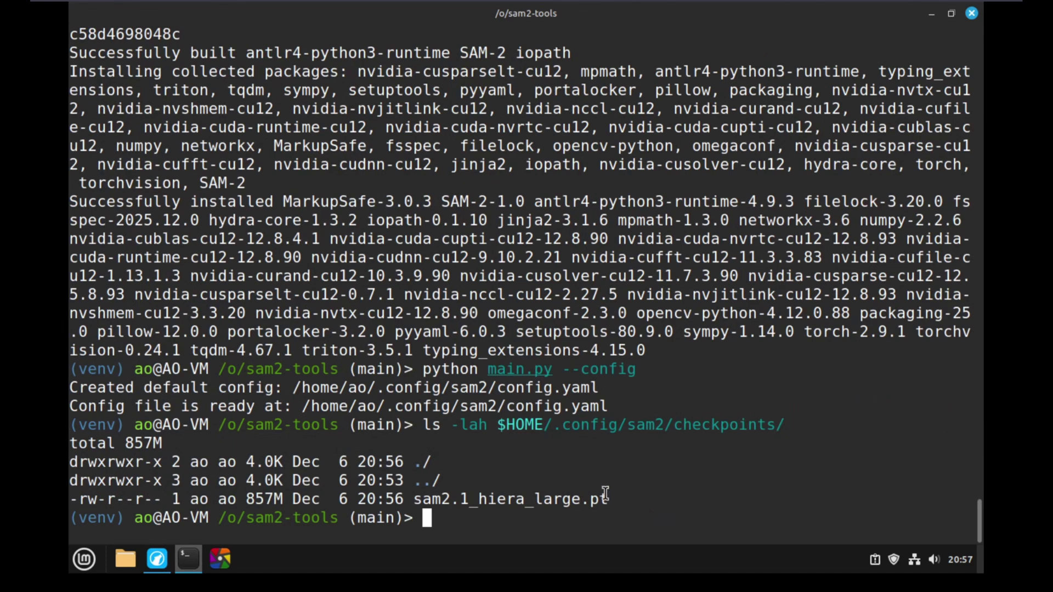
pyautogui.moveTo(606, 494); pyautogui.dragTo(413, 500)
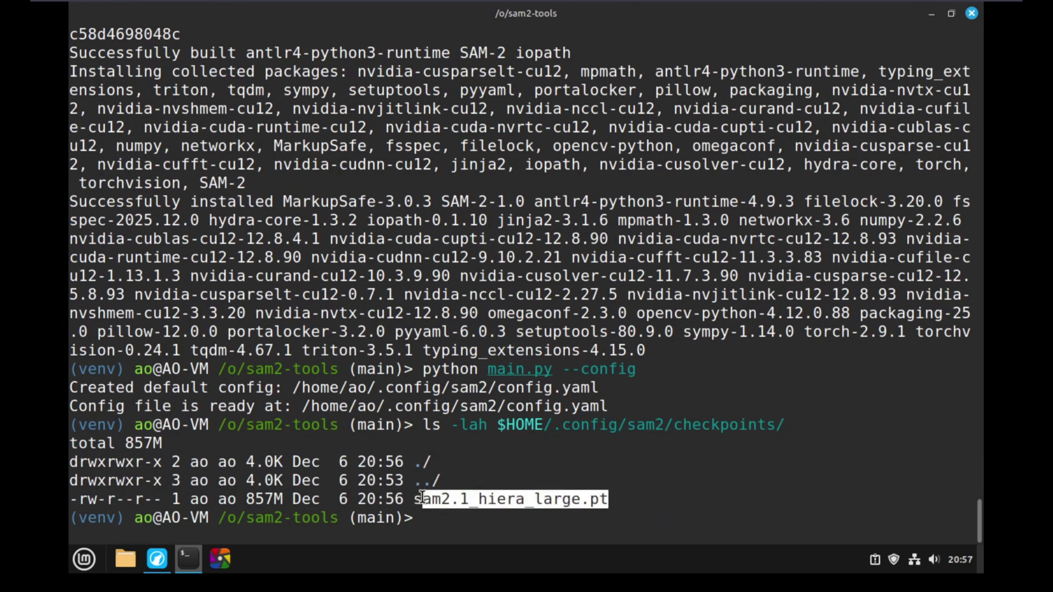
pyautogui.click(550, 500)
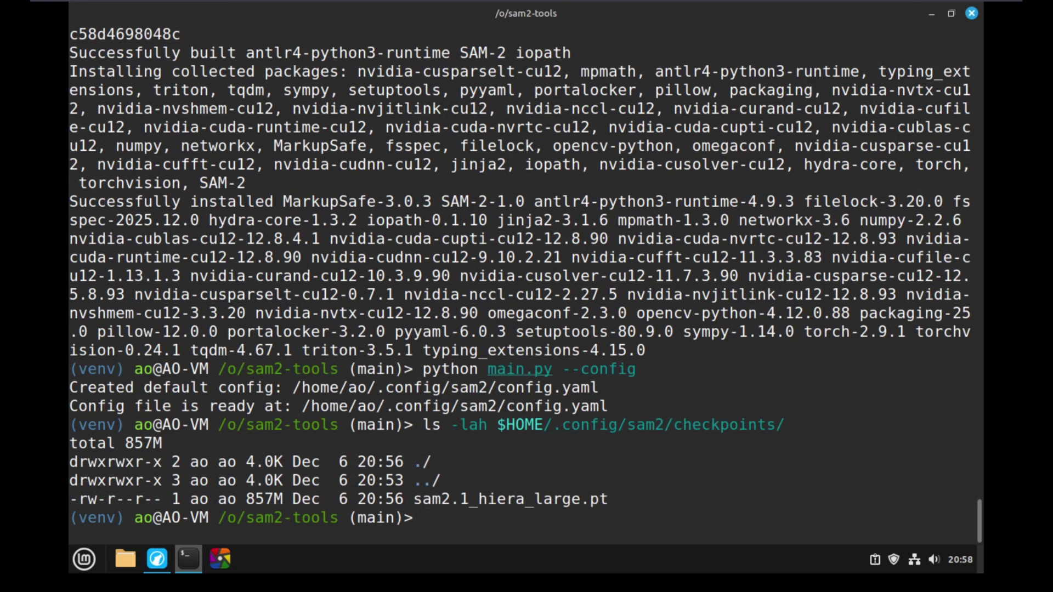
pyautogui.write('pytho')
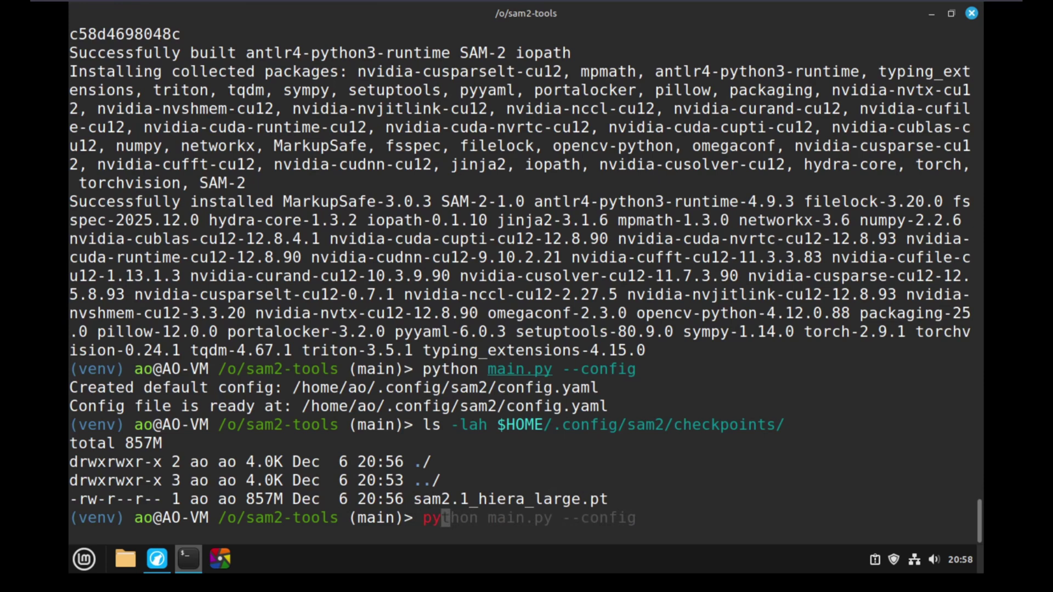
pyautogui.write('n main.py')
# Launch the SAM2 Segmentation Tool and preview its input image and output folder pickers.
pyautogui.press('Return')
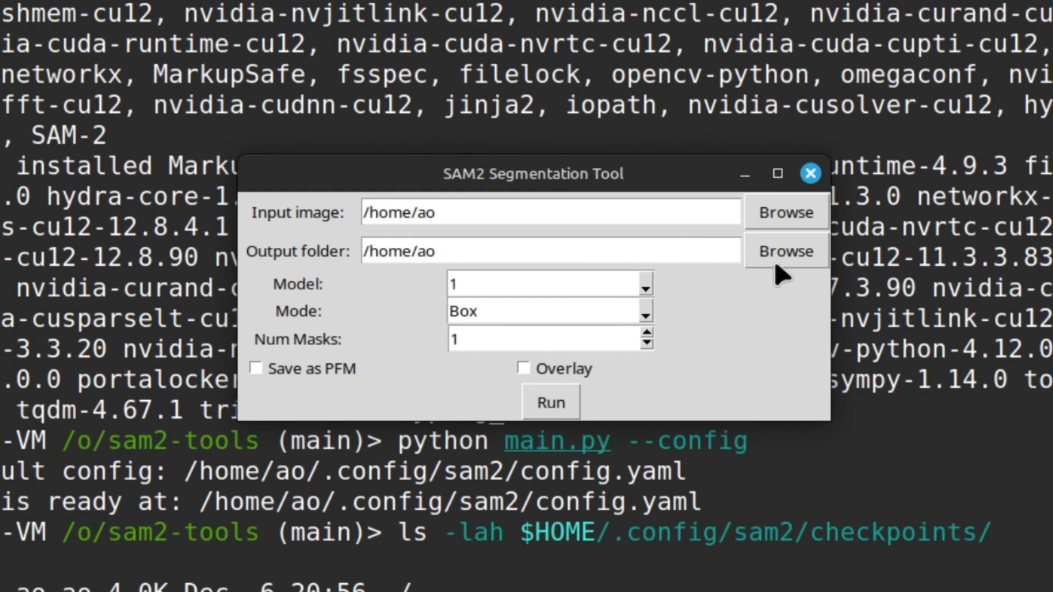
pyautogui.click(785, 219)
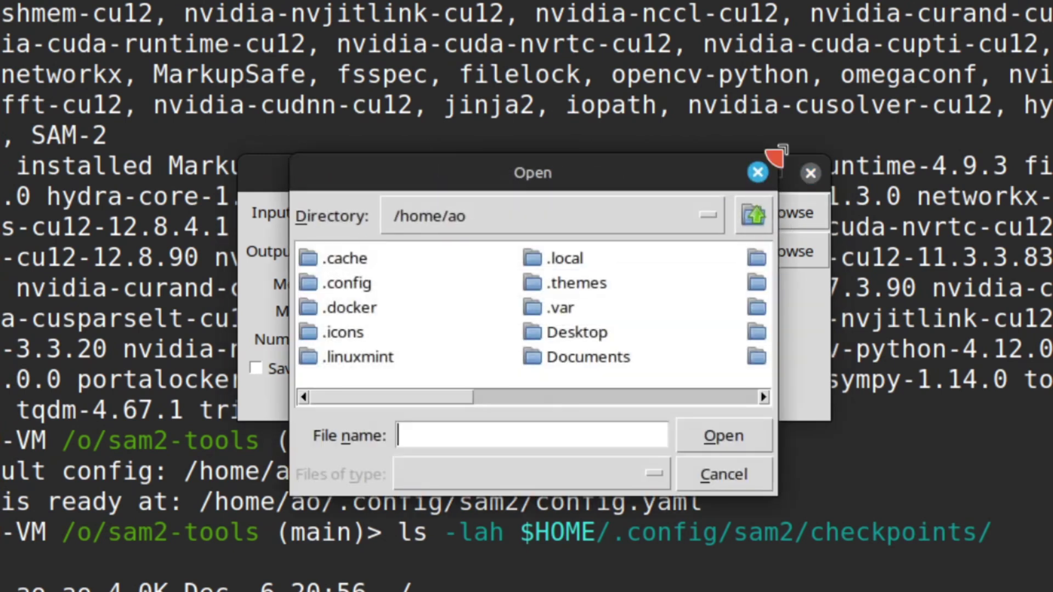
pyautogui.click(754, 173)
pyautogui.click(784, 258)
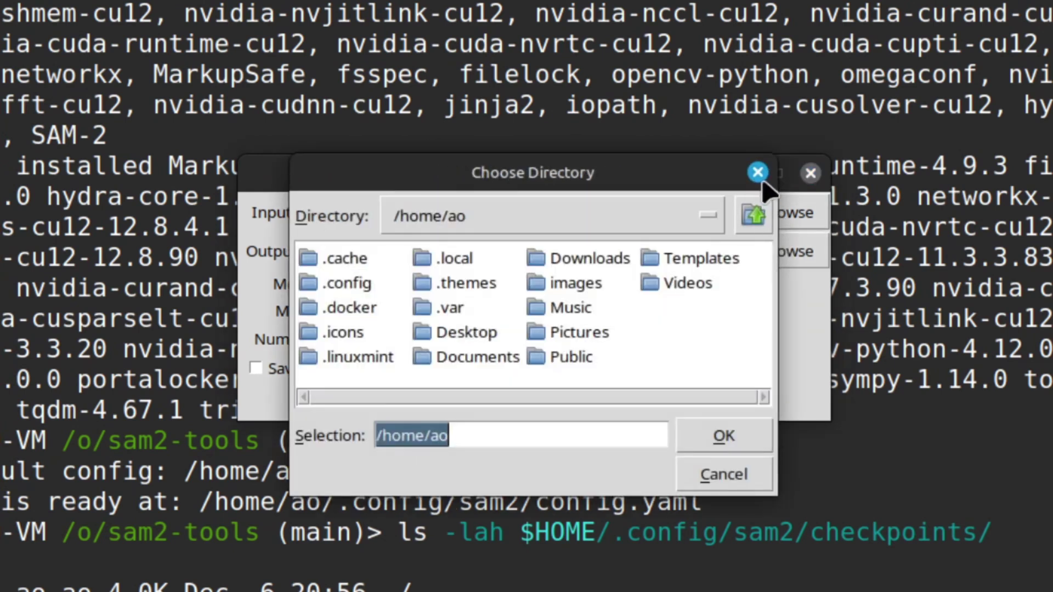
pyautogui.click(755, 173)
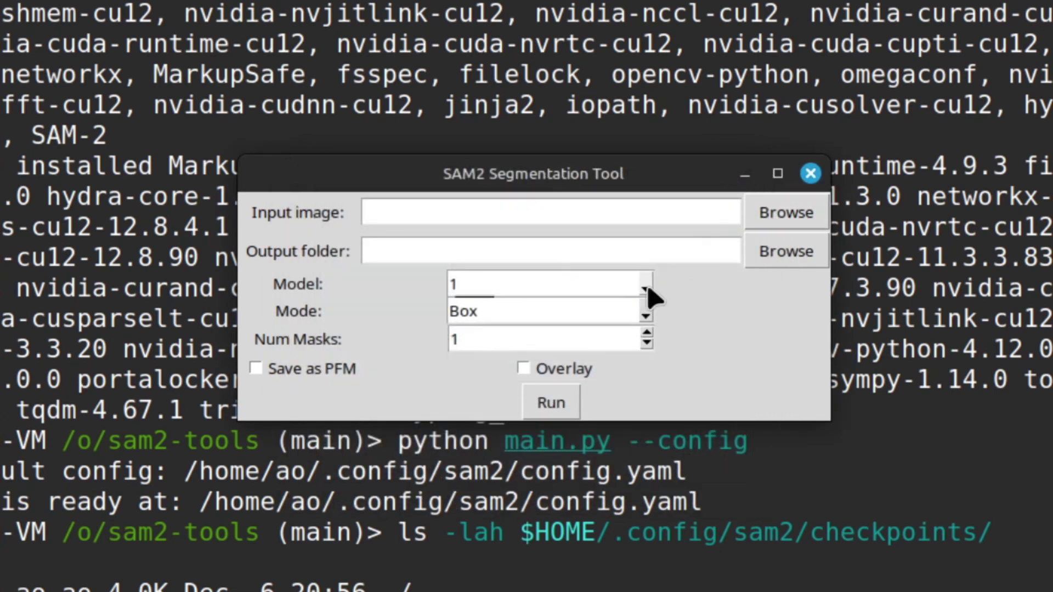
# Review the Model and Mode choices, keeping model 1 and Box, enable Save as PFM, and quit.
pyautogui.click(647, 287)
pyautogui.click(679, 329)
pyautogui.click(647, 315)
pyautogui.click(707, 324)
pyautogui.click(255, 368)
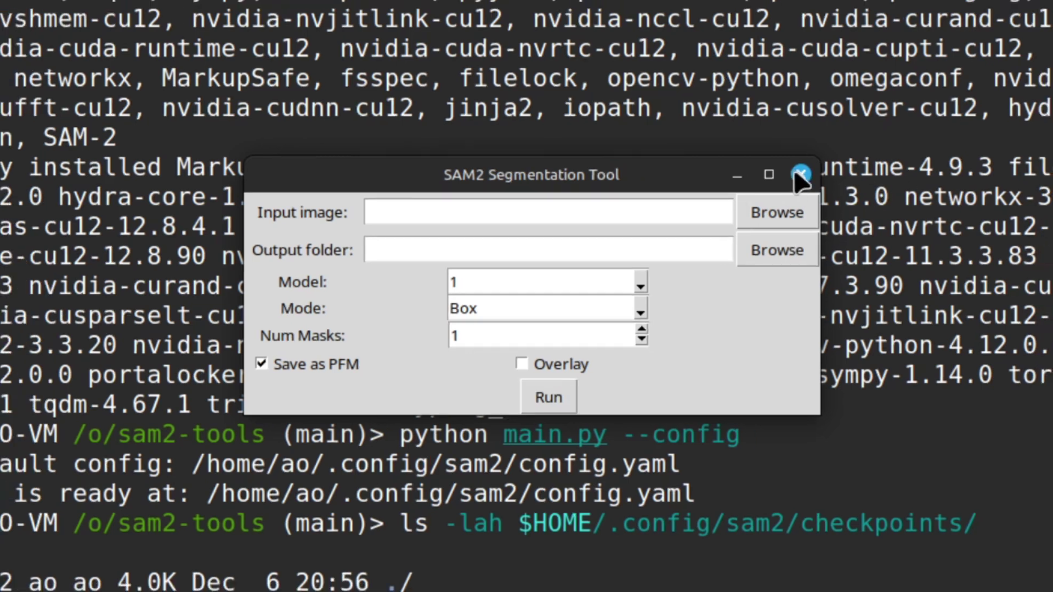
pyautogui.click(810, 174)
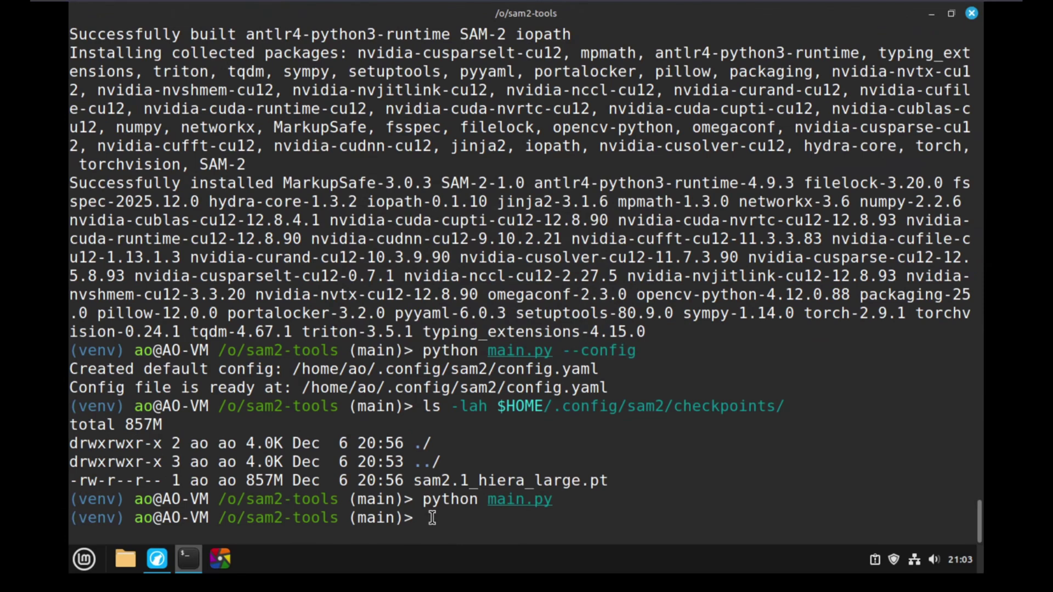
# Open a new /usr/local/bin/sam2-tools file in nano with sudo, after a failed attempt on the directory.
pyautogui.write('su')
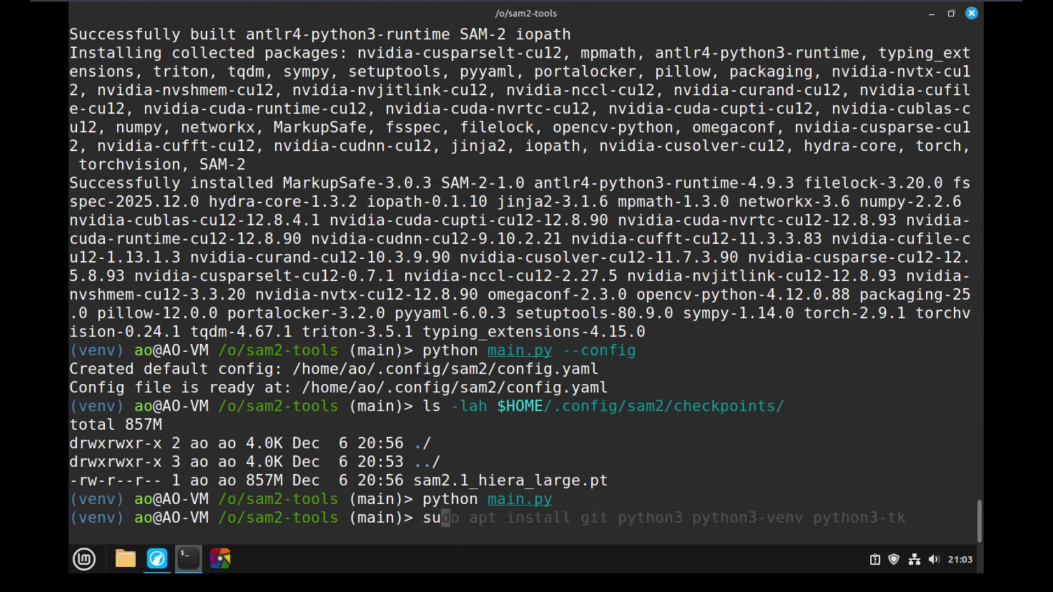
pyautogui.write('do nano ')
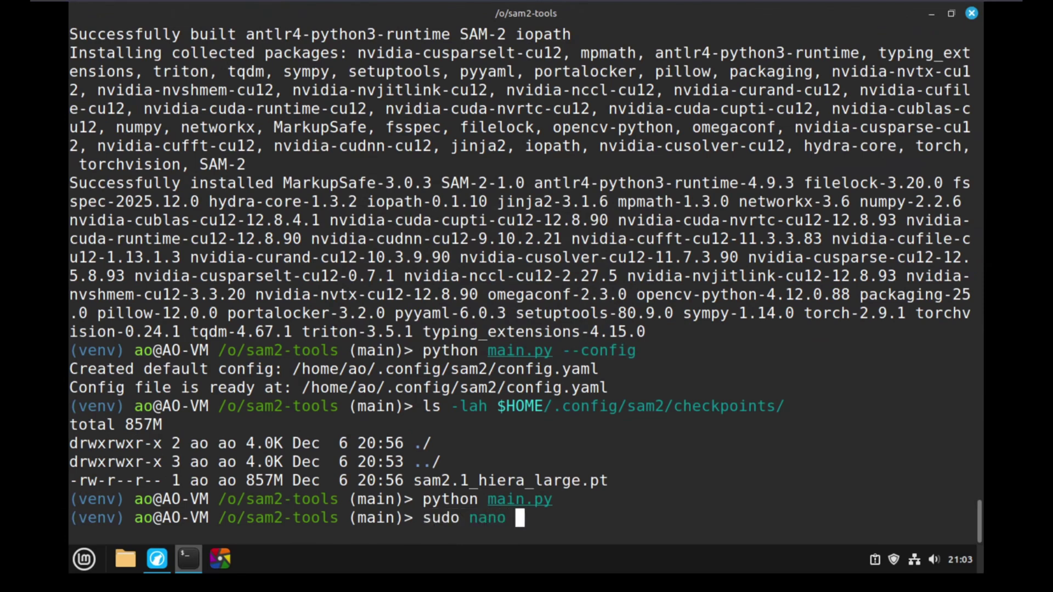
pyautogui.write('/usr/local/bin')
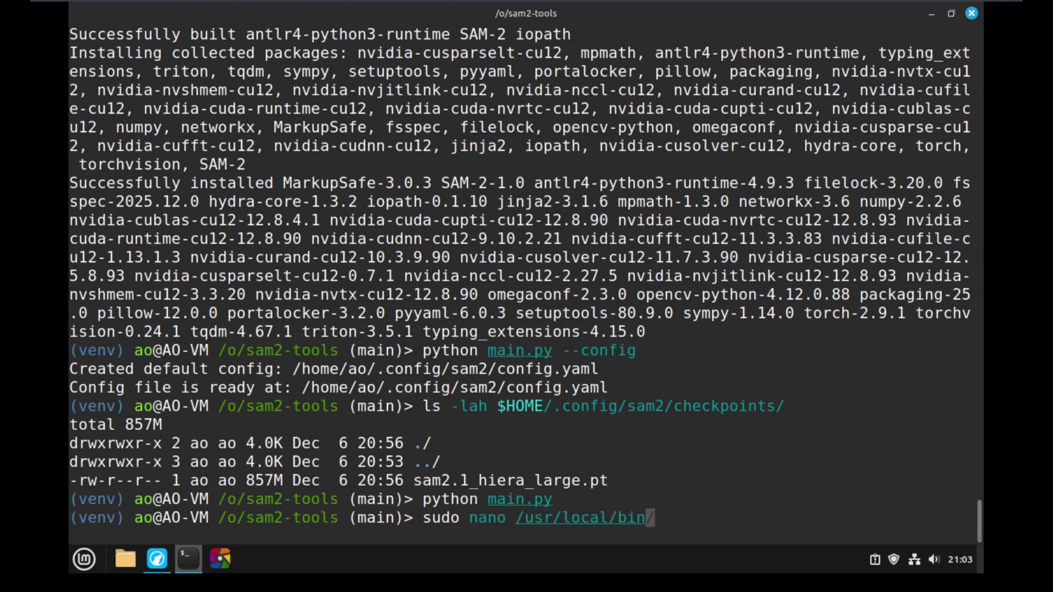
pyautogui.press('Return')
pyautogui.hotkey('ctrl', 'x')
pyautogui.press('Up')
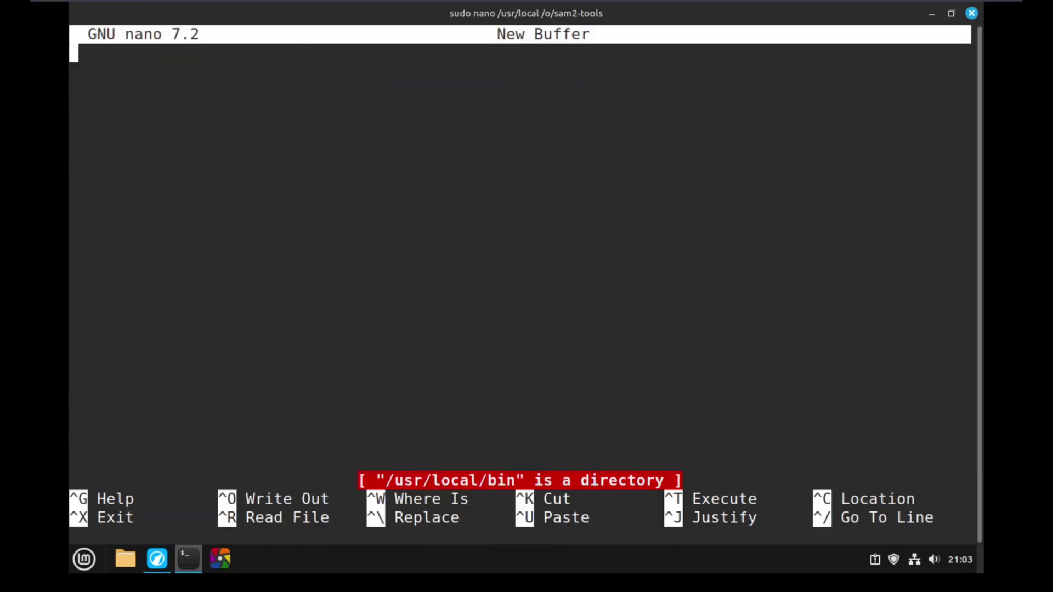
pyautogui.hotkey('ctrl', 'x')
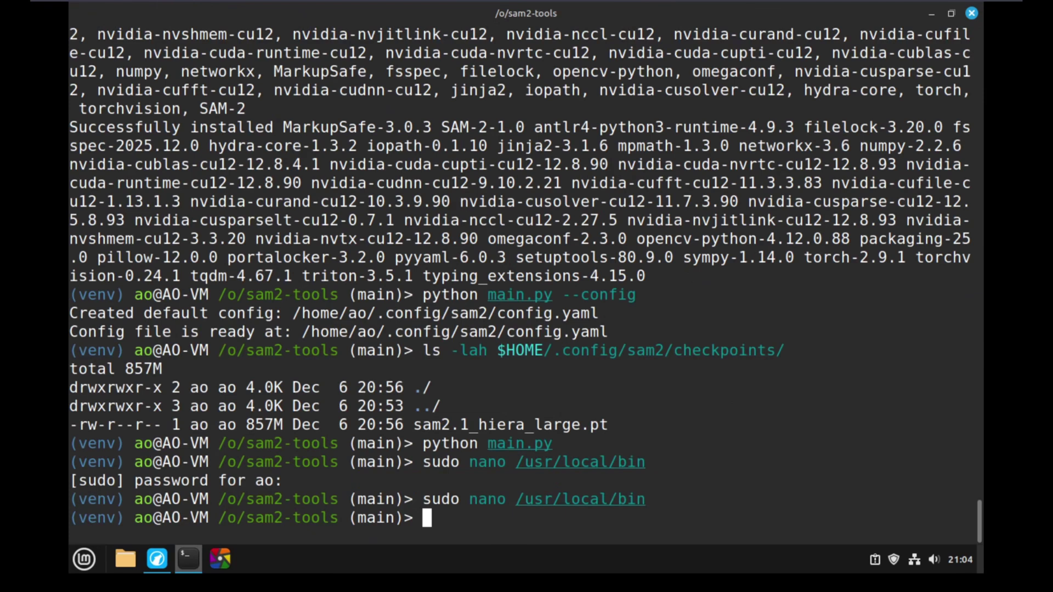
pyautogui.press('Up')
pyautogui.write('/sa')
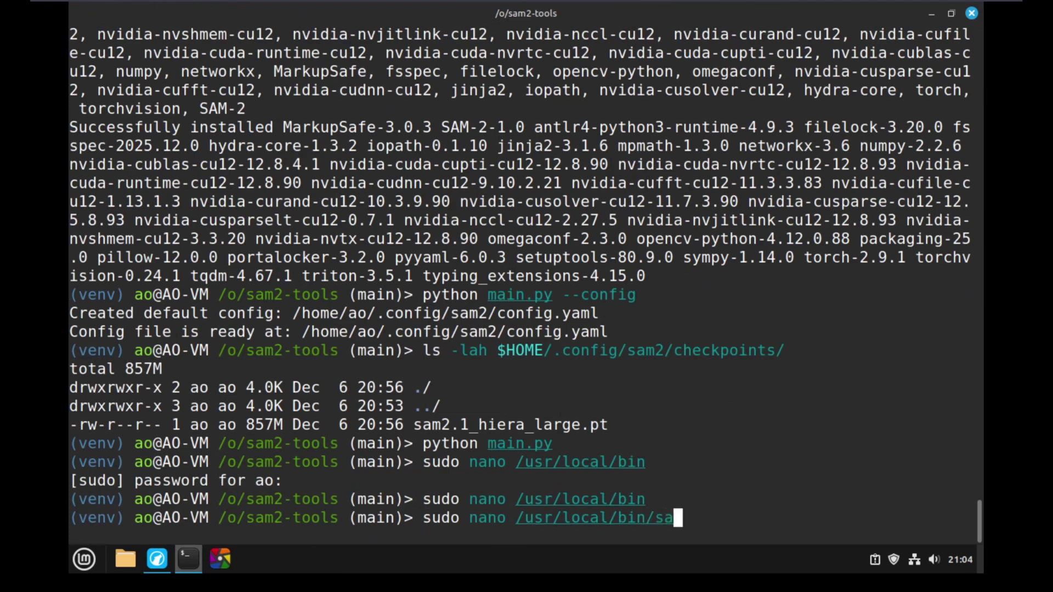
pyautogui.write('m2')
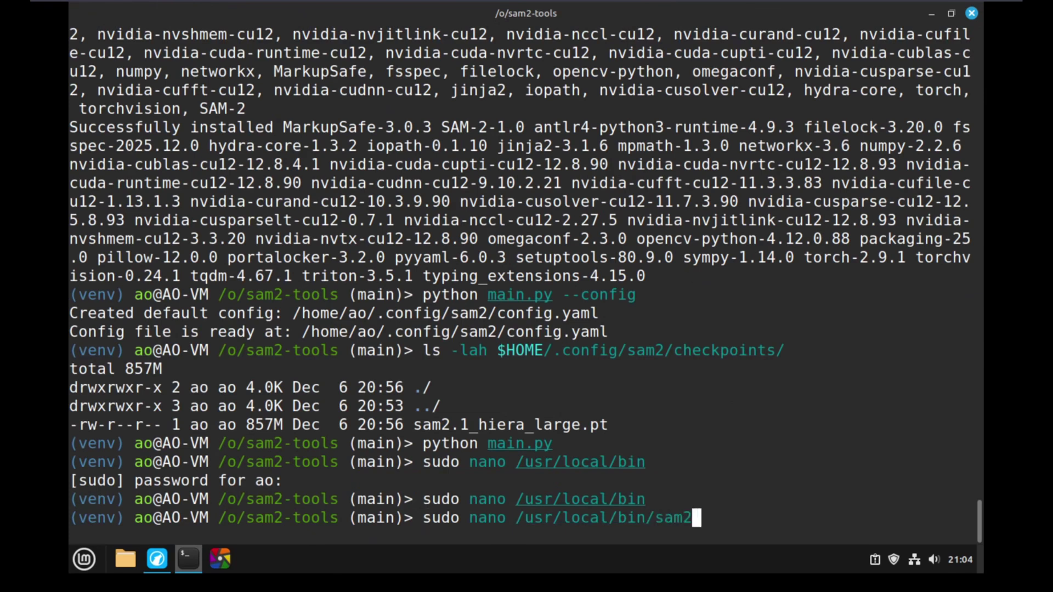
pyautogui.write('-tools')
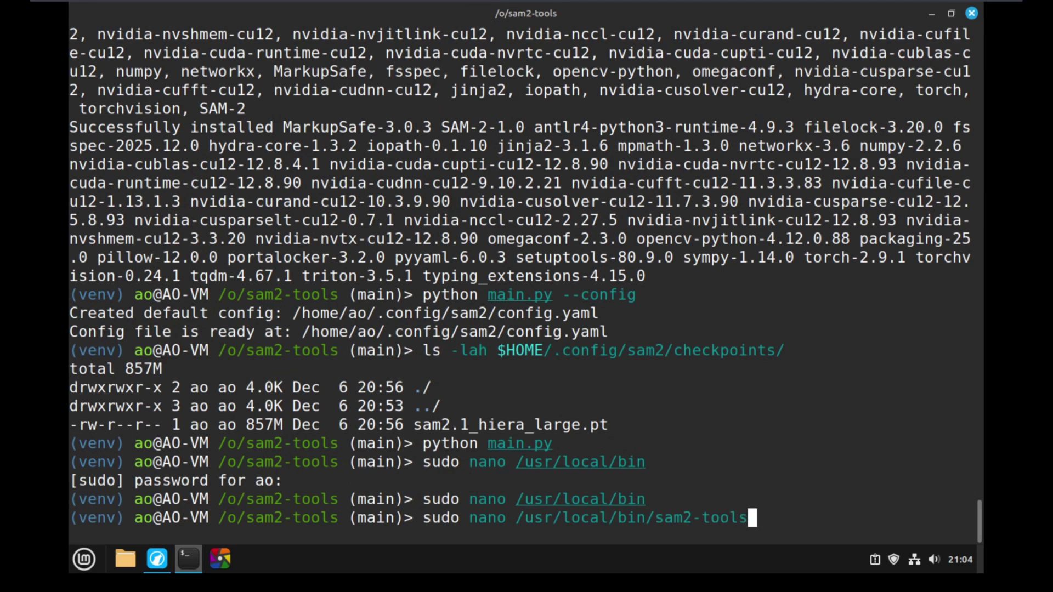
pyautogui.press('Return')
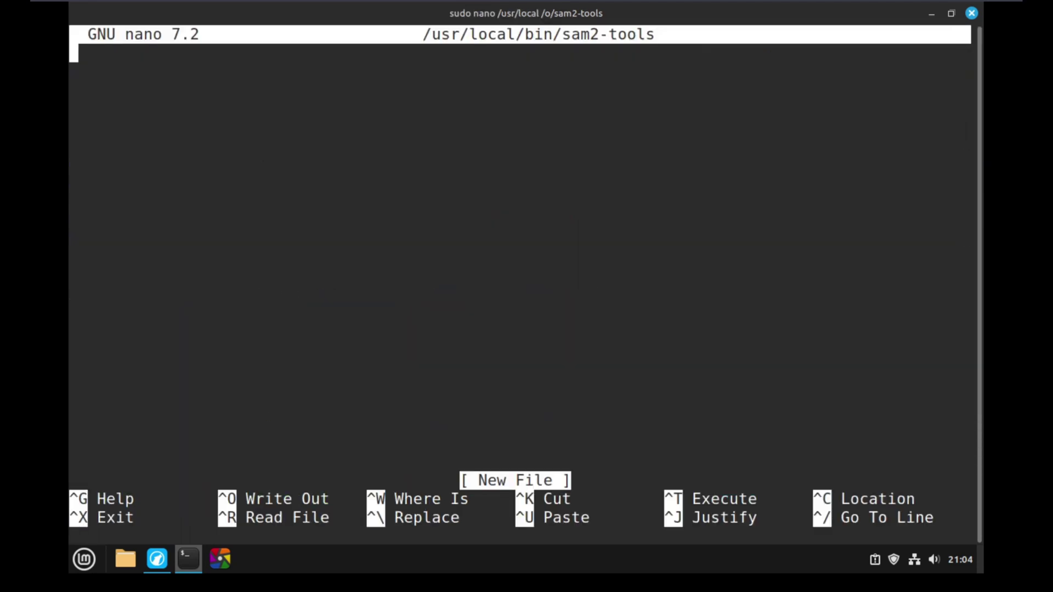
pyautogui.click(157, 558)
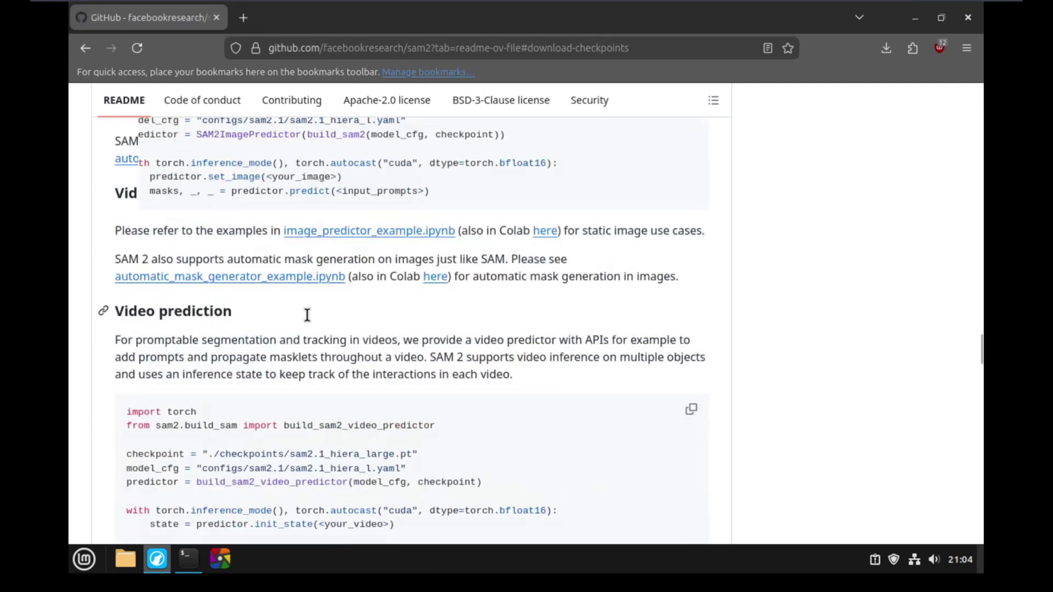
# Back in the sam2-tools README, copy the 'Optional: System-wide launcher' three-line bash script.
pyautogui.scroll(-5, 308, 315)
pyautogui.click(80, 46)
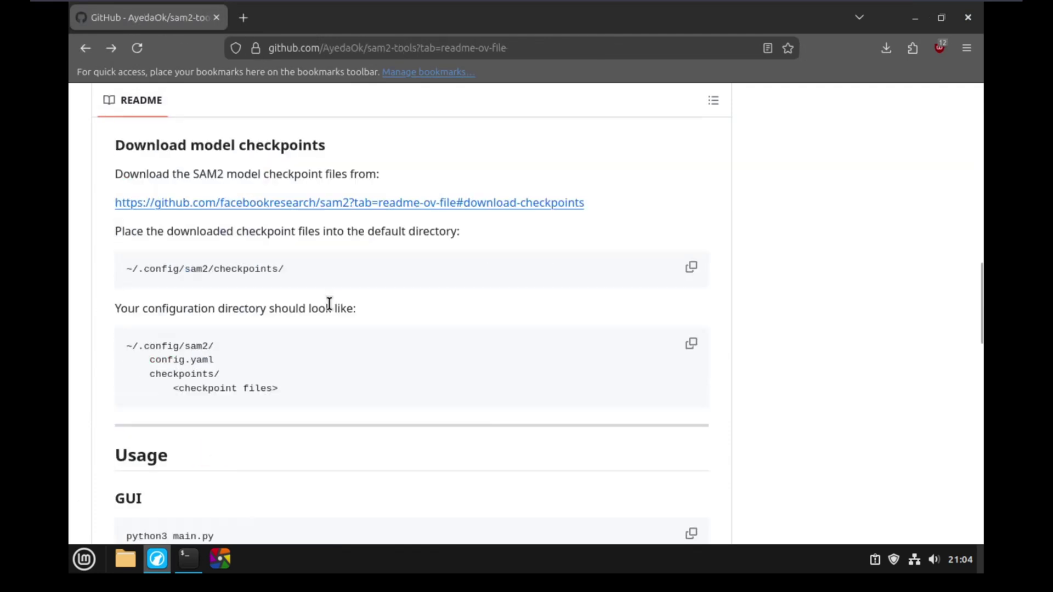
pyautogui.scroll(-5, 327, 309)
pyautogui.scroll(-8, 434, 342)
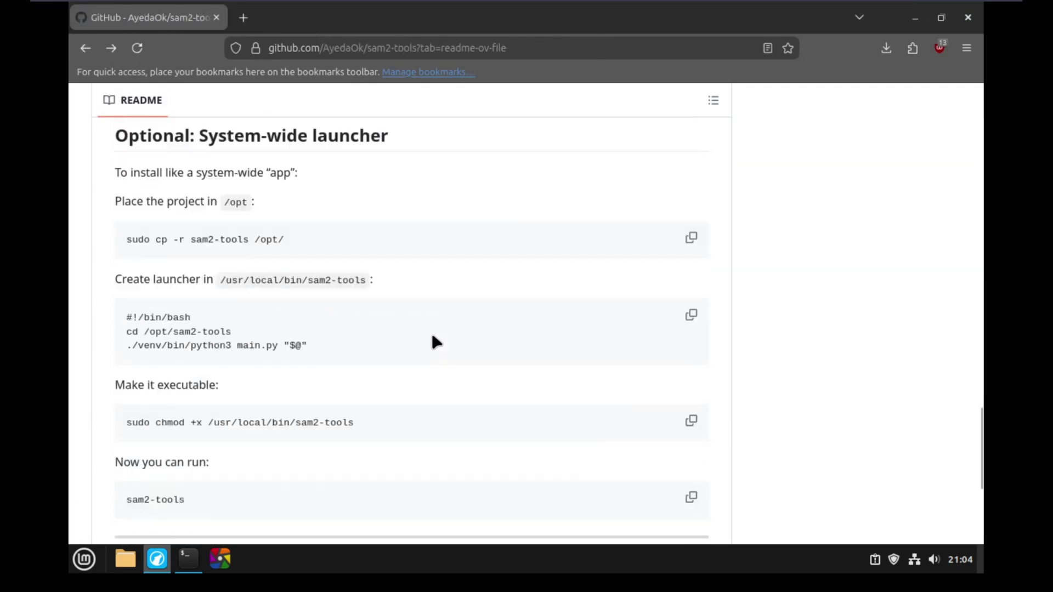
pyautogui.click(691, 316)
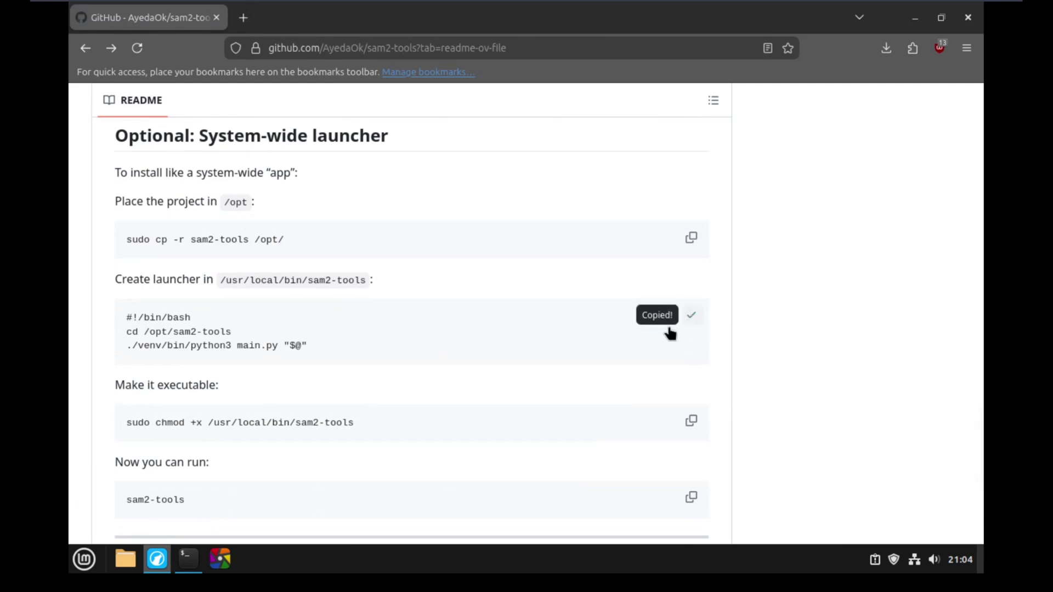
# Paste the launcher script into nano and save it as /usr/local/bin/sam2-tools.
pyautogui.click(187, 567)
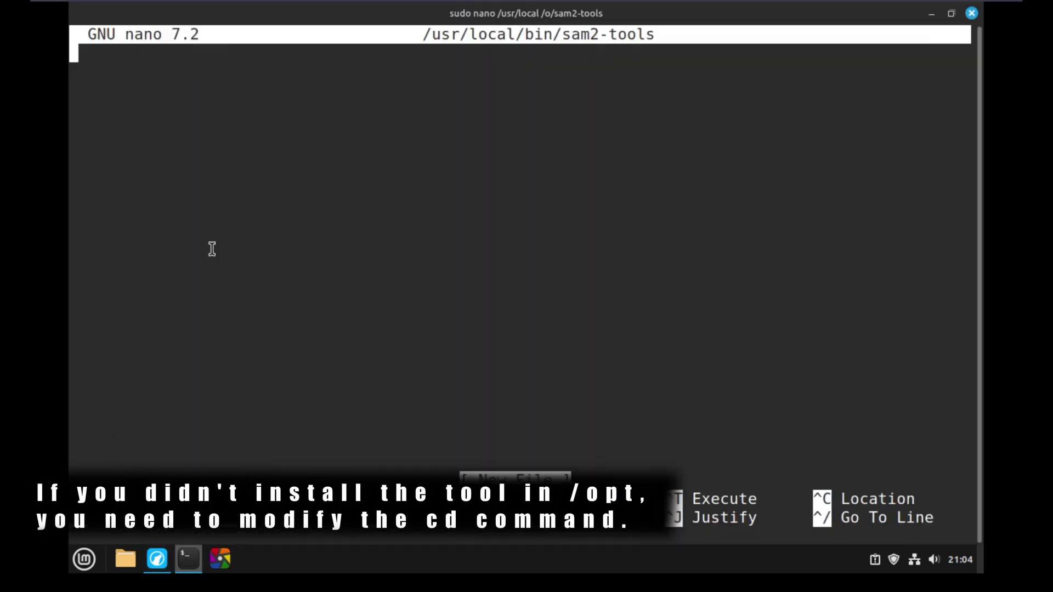
pyautogui.hotkey('ctrl', 'shift', 'v')
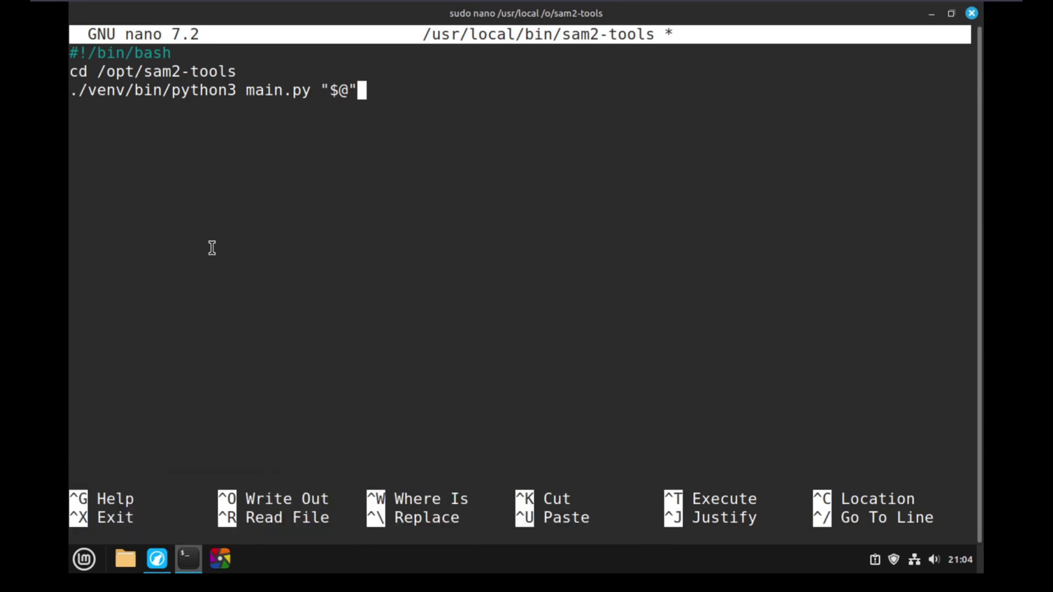
pyautogui.hotkey('ctrl', 'x')
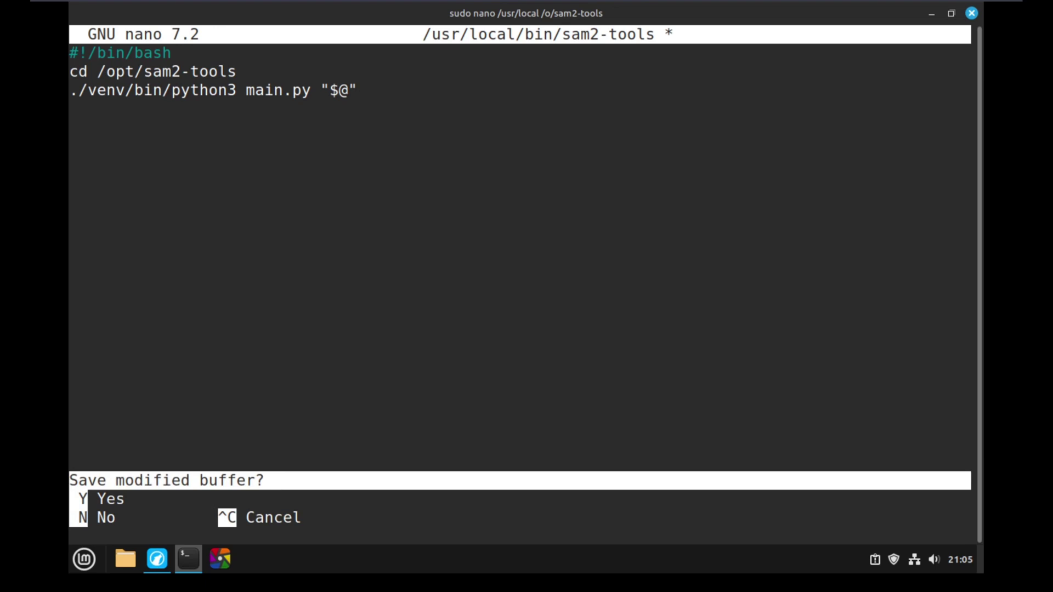
pyautogui.press('y')
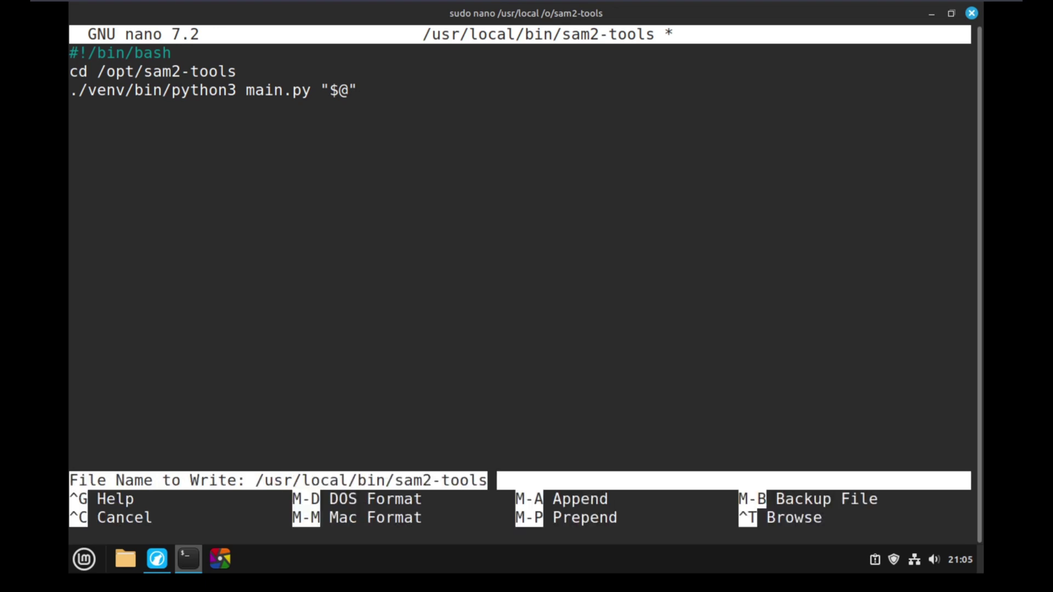
pyautogui.press('Return')
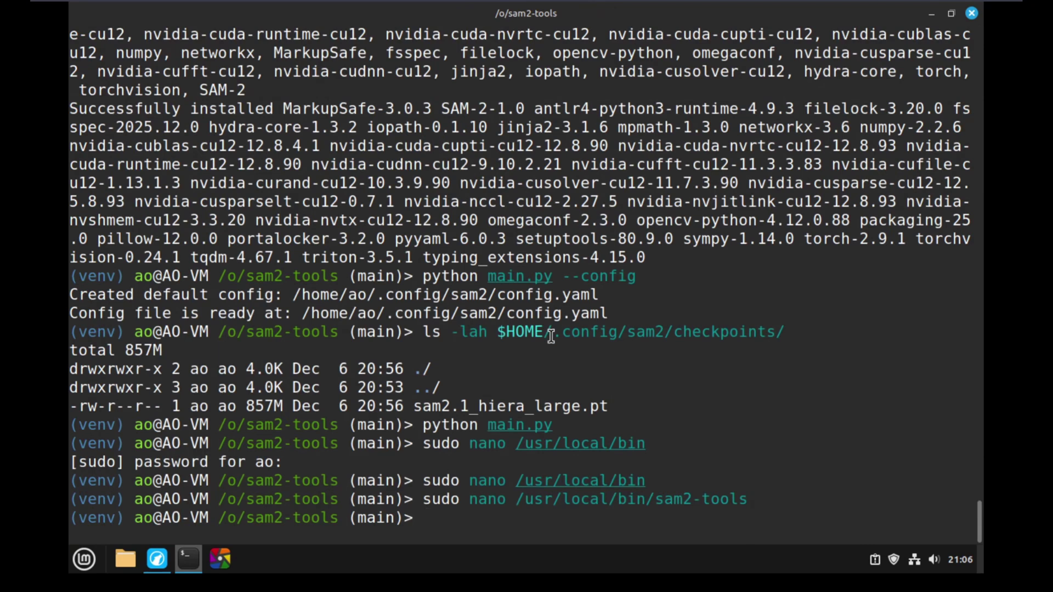
# Make /usr/local/bin/sam2-tools executable with sudo chmod +x.
pyautogui.write('sud')
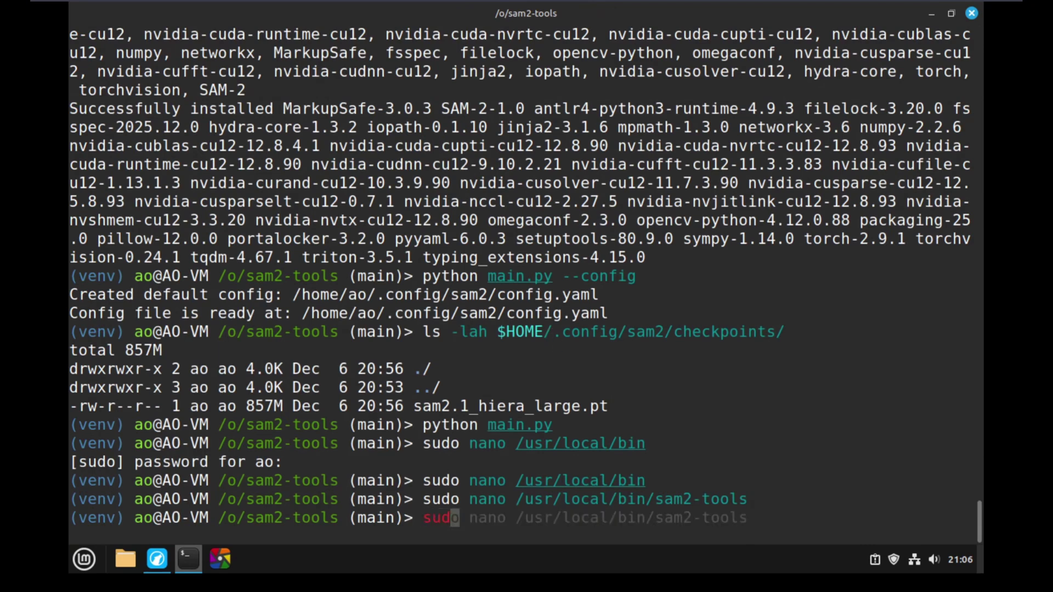
pyautogui.write('o ch')
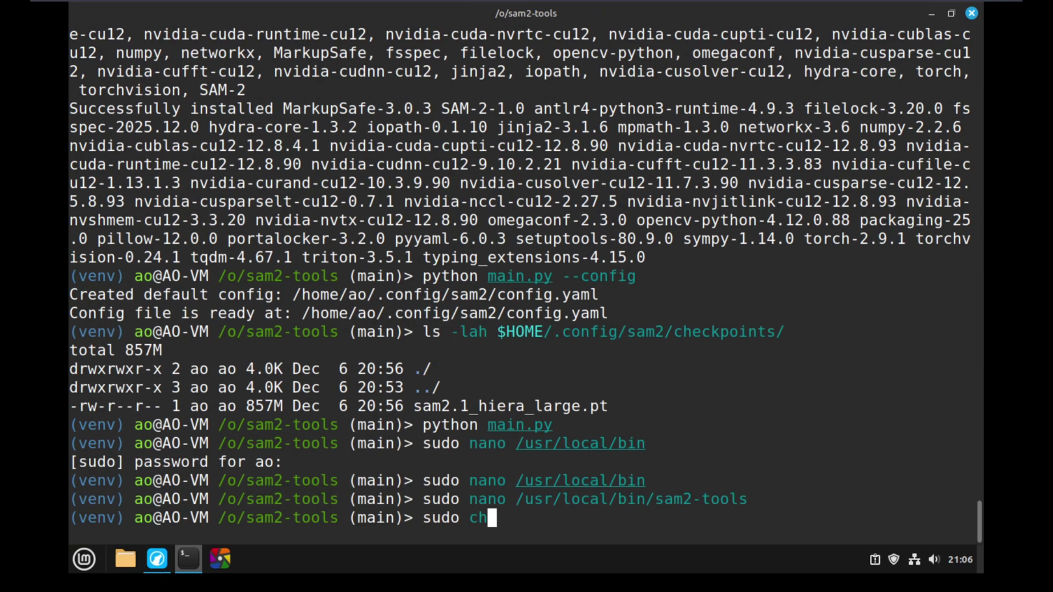
pyautogui.write('mod +x /usr/local/bin')
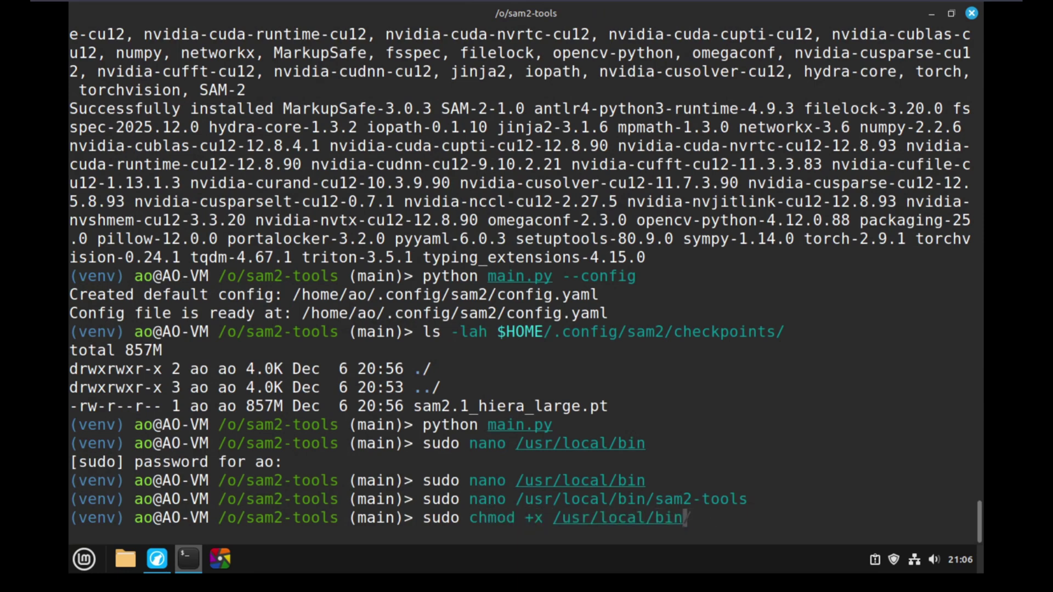
pyautogui.press('Right')
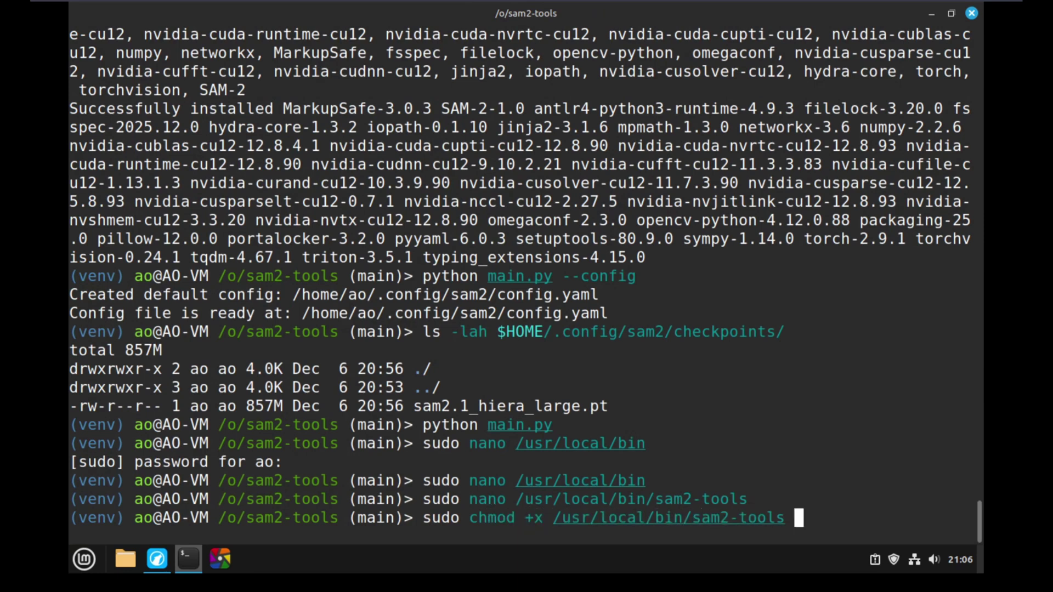
pyautogui.press('Return')
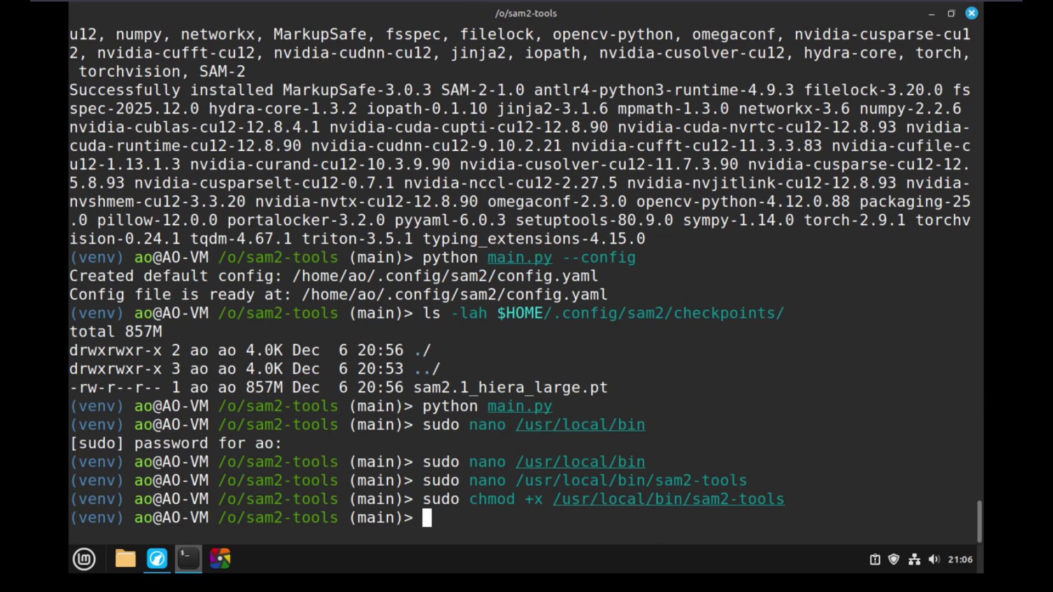
# Run the sam2-tools command to open the SAM2 Segmentation Tool.
pyautogui.write('sam2-t')
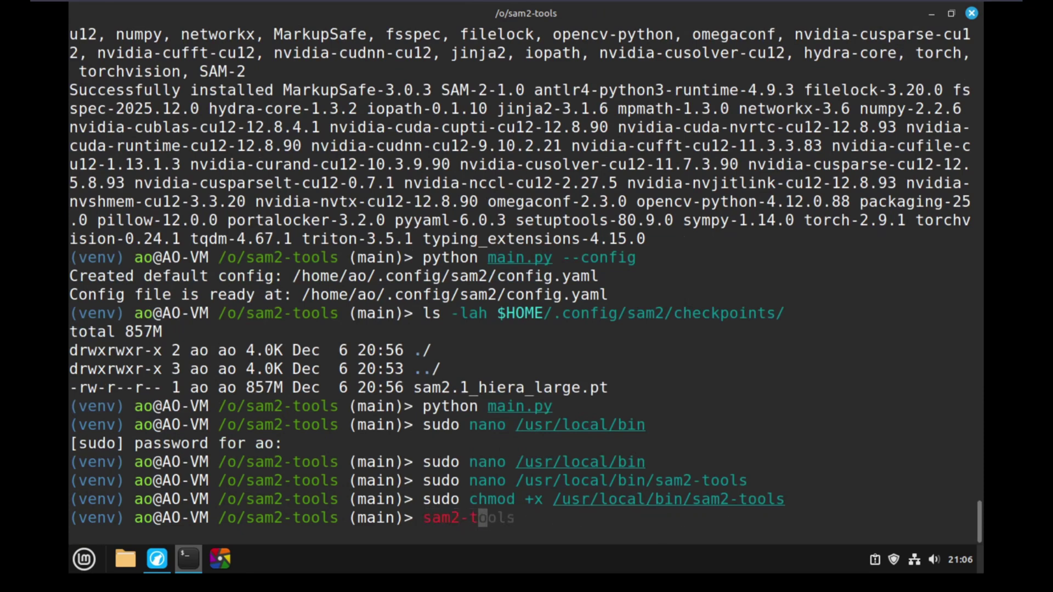
pyautogui.press('Right')
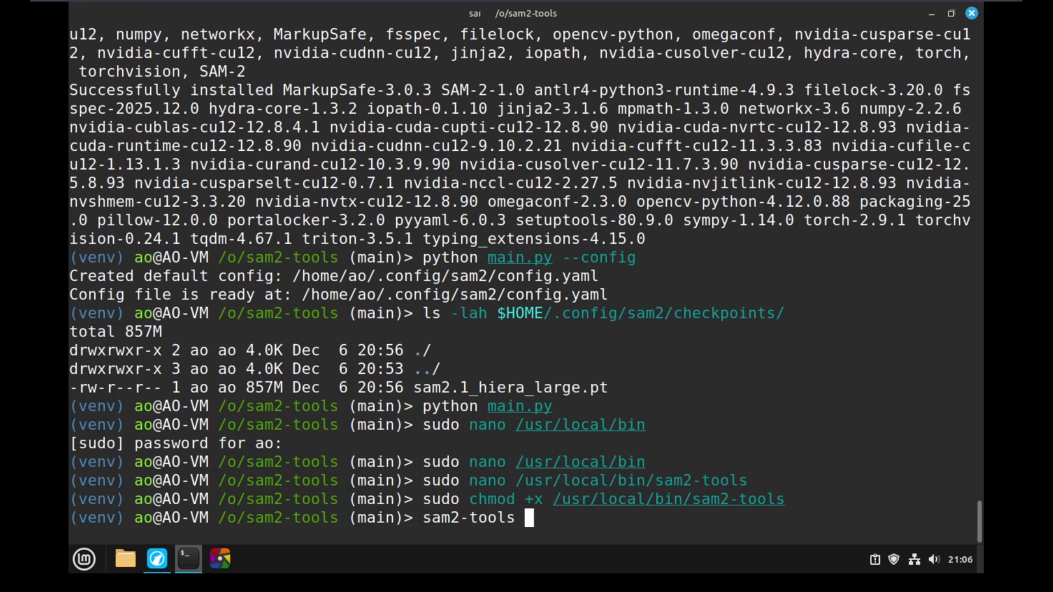
pyautogui.press('Return')
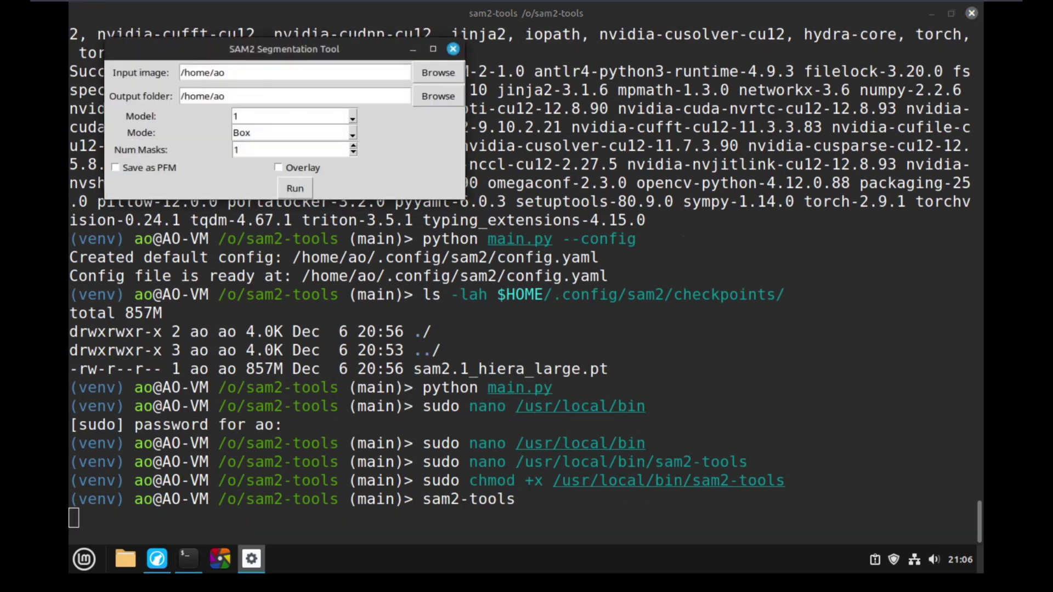
# Load Pictures/sam2_docker/images/test.jpg, set Mode to Points, and run the segmentation.
pyautogui.moveTo(335, 55); pyautogui.dragTo(573, 197)
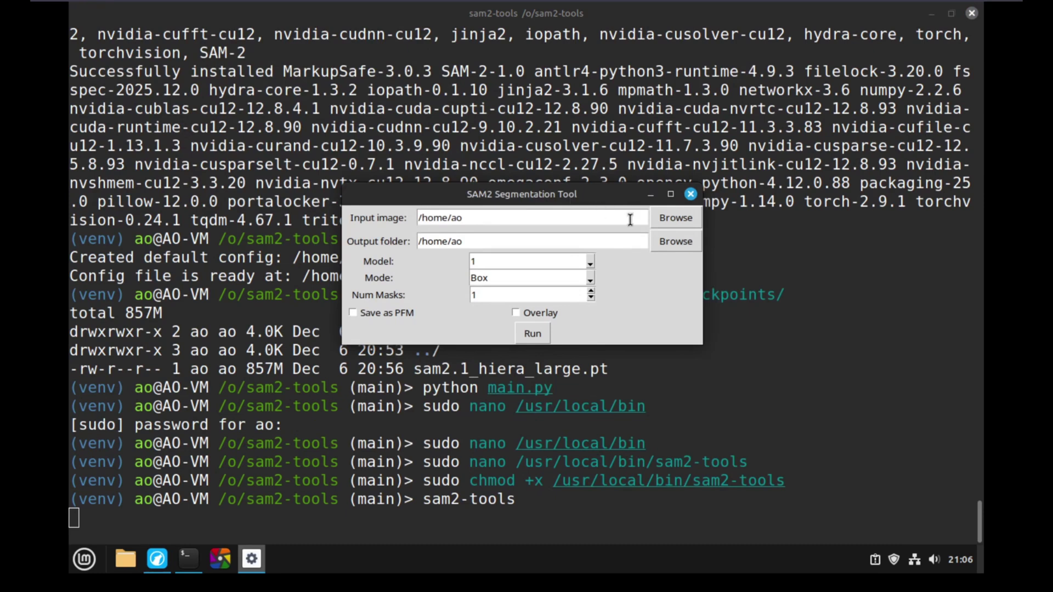
pyautogui.click(689, 222)
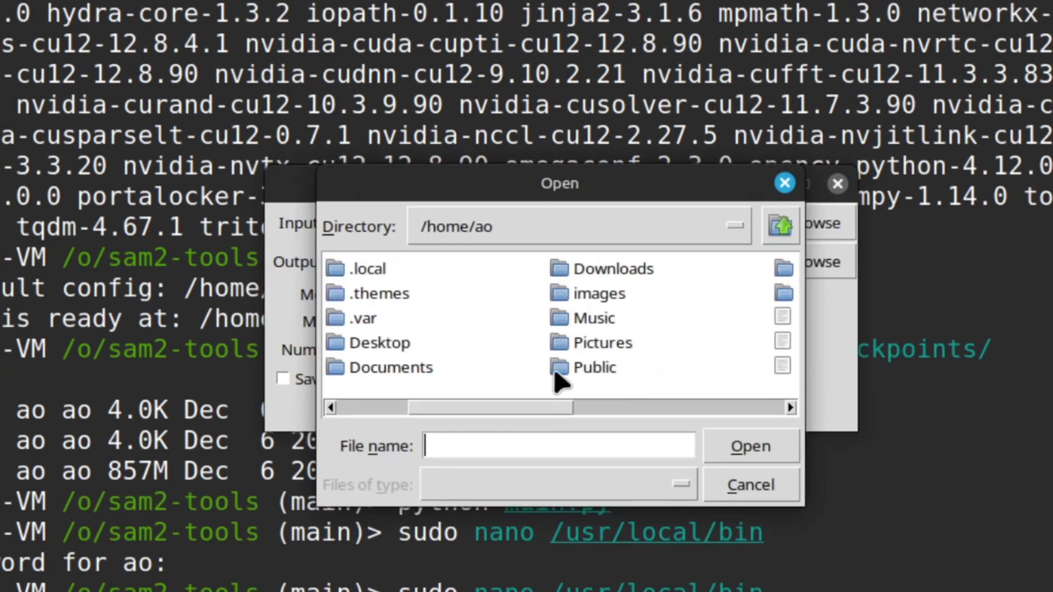
pyautogui.doubleClick(559, 369)
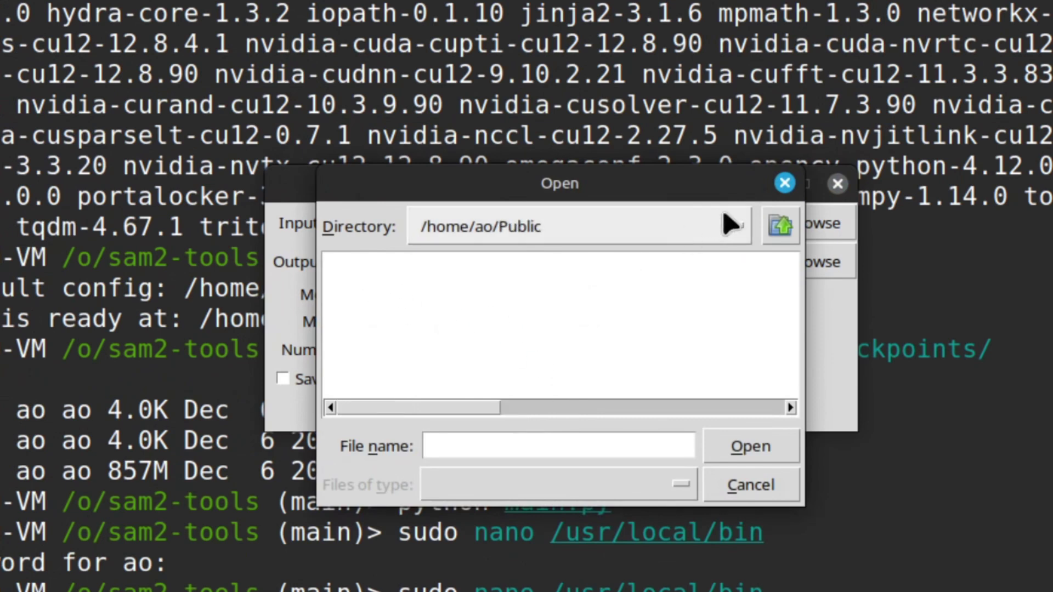
pyautogui.click(776, 225)
pyautogui.doubleClick(616, 346)
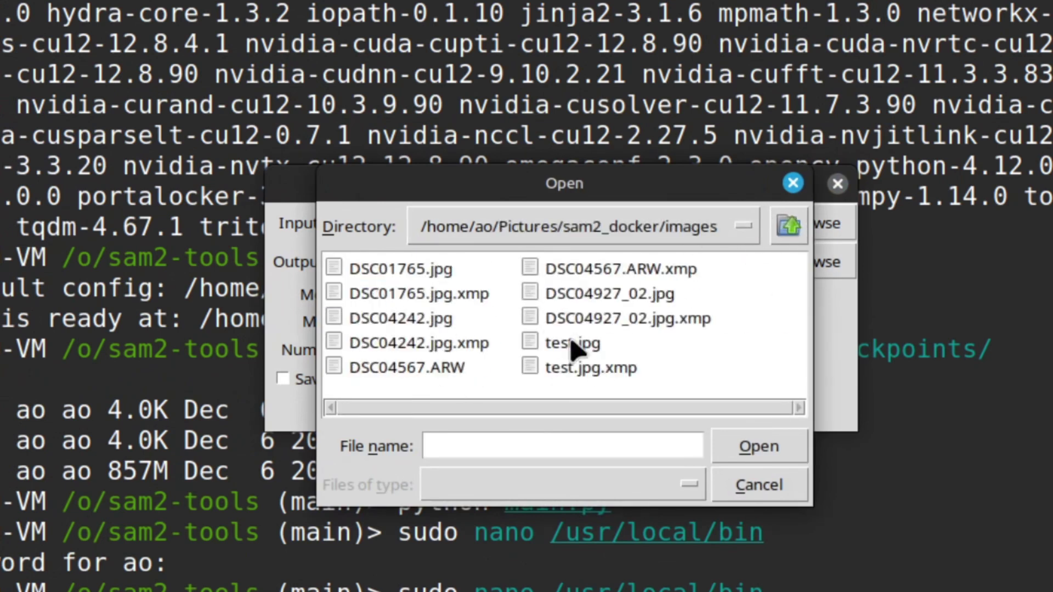
pyautogui.doubleClick(572, 345)
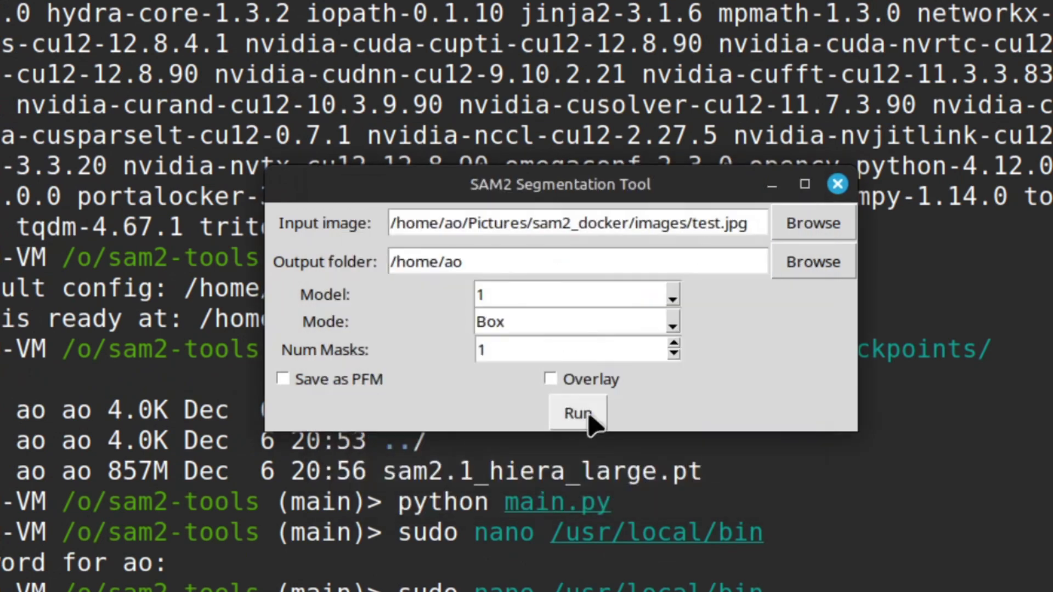
pyautogui.click(673, 326)
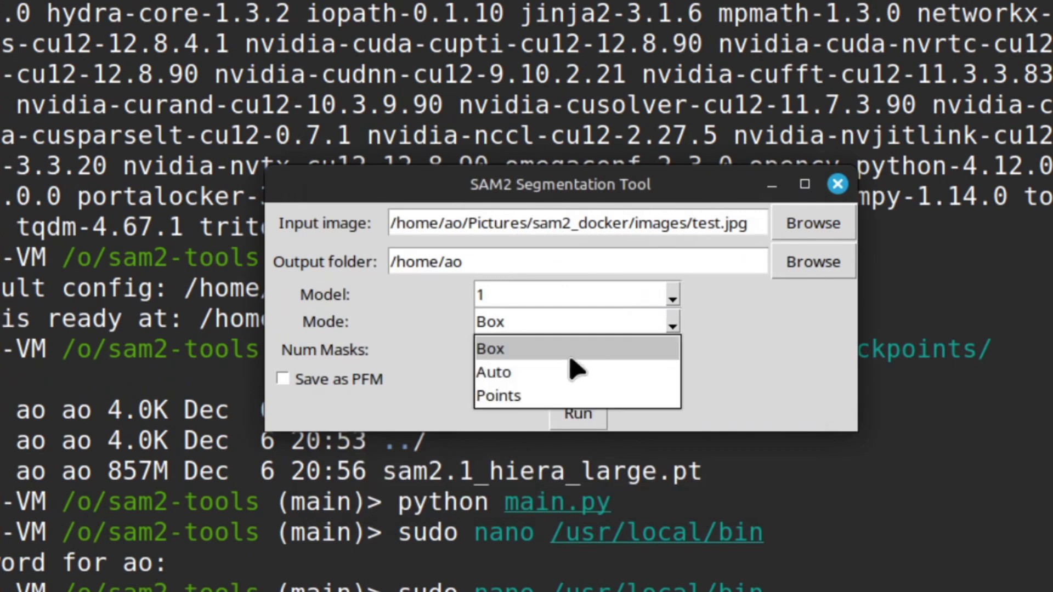
pyautogui.click(555, 398)
pyautogui.click(572, 420)
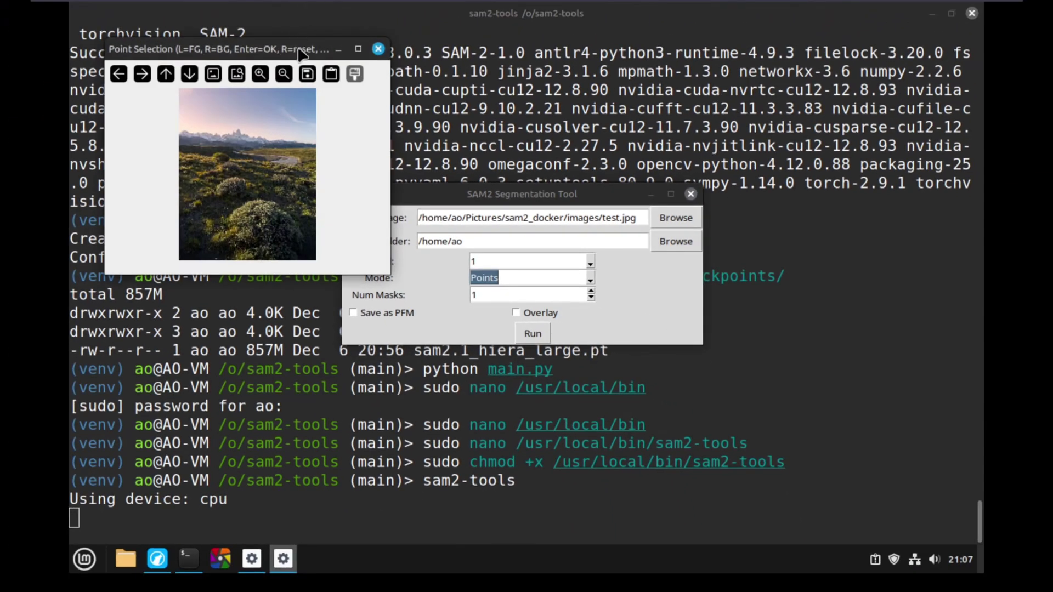
# Mark one foreground point on the sky and four on the bushes, then finish selection.
pyautogui.doubleClick(299, 48)
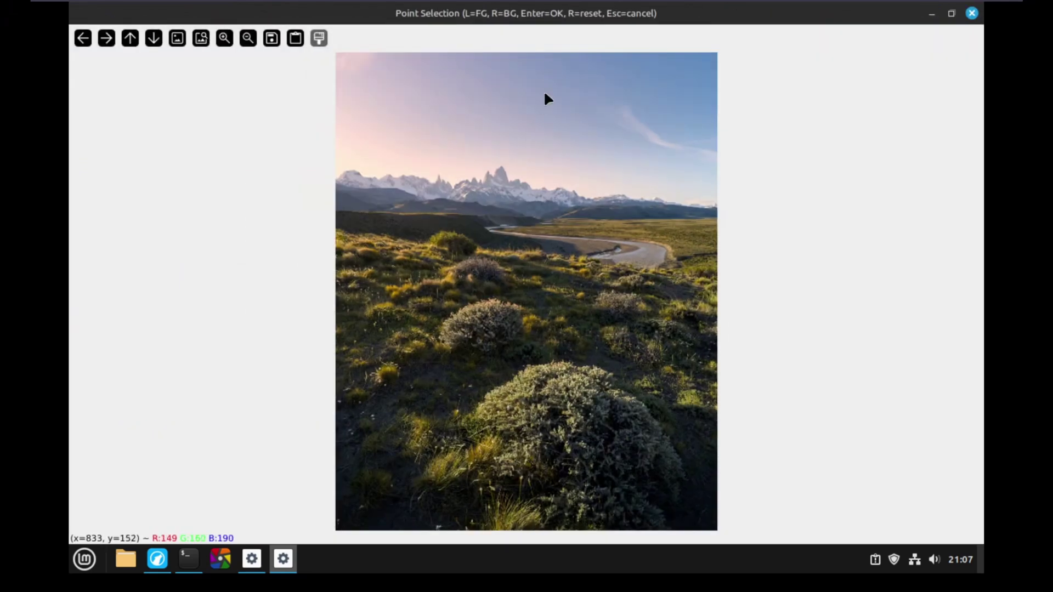
pyautogui.click(543, 91)
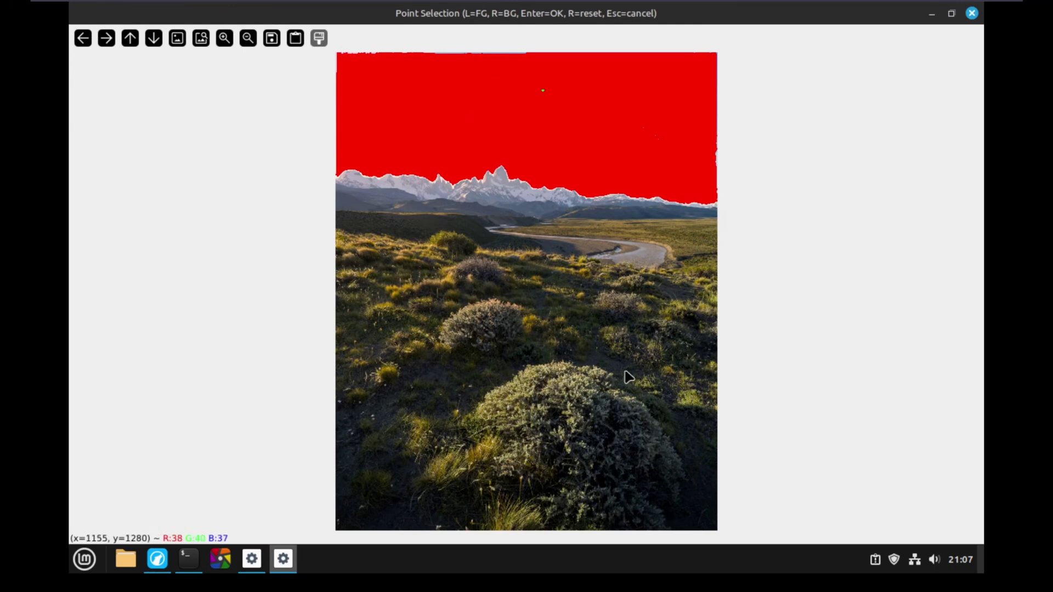
pyautogui.click(467, 314)
pyautogui.click(473, 280)
pyautogui.click(647, 293)
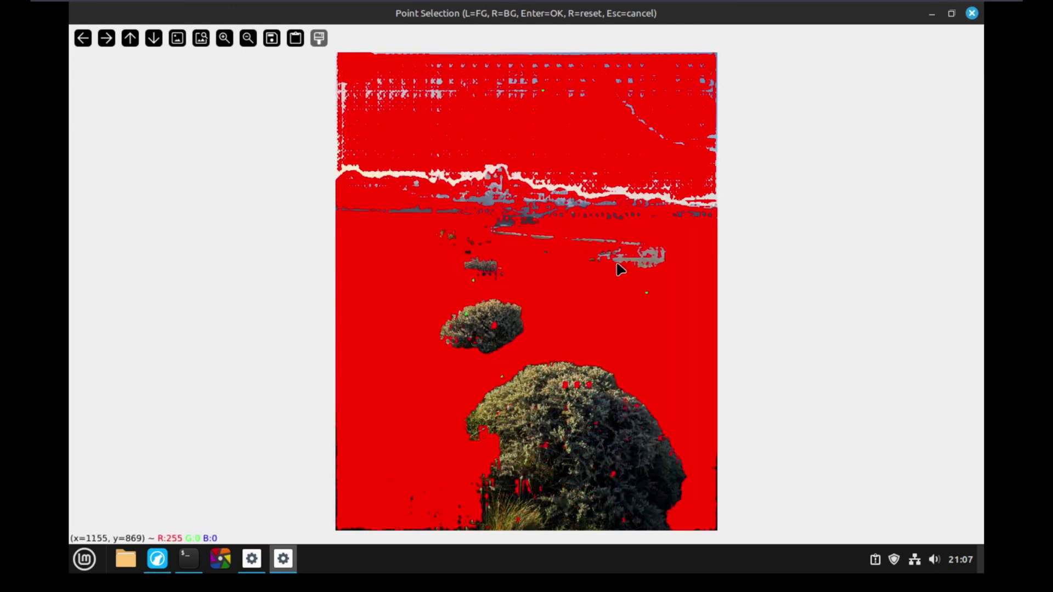
pyautogui.click(510, 331)
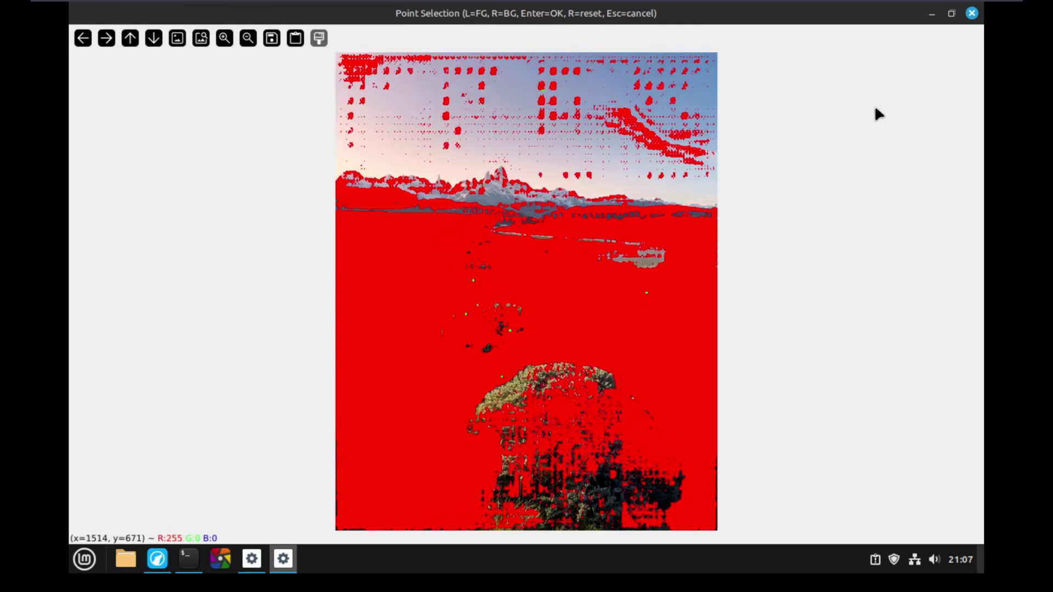
pyautogui.press('Return')
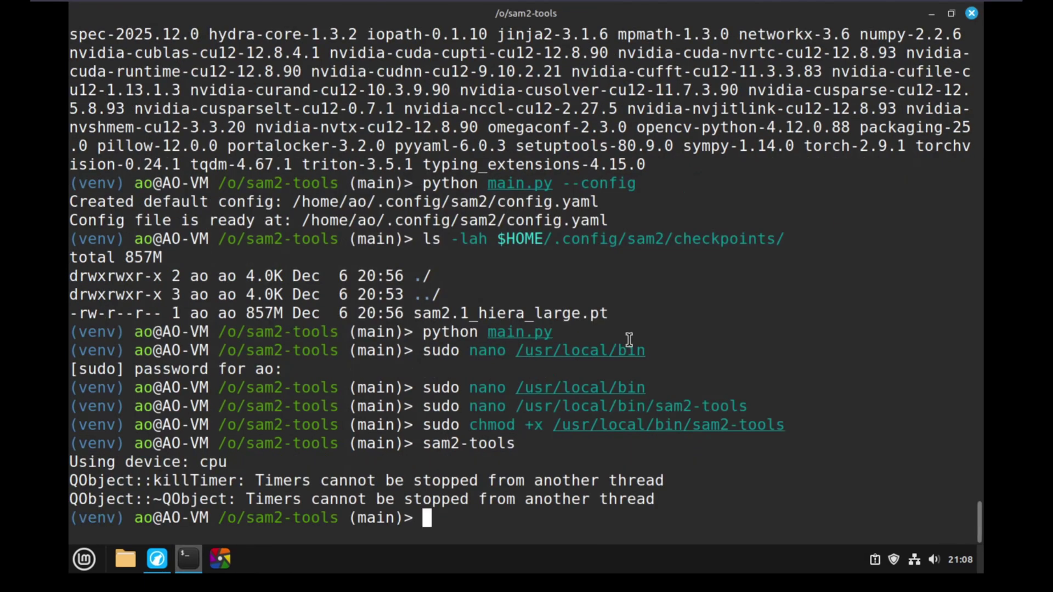
# Launch darktable and copy the DT_custom_script GitHub repository URL from Firefox's address bar.
pyautogui.click(221, 561)
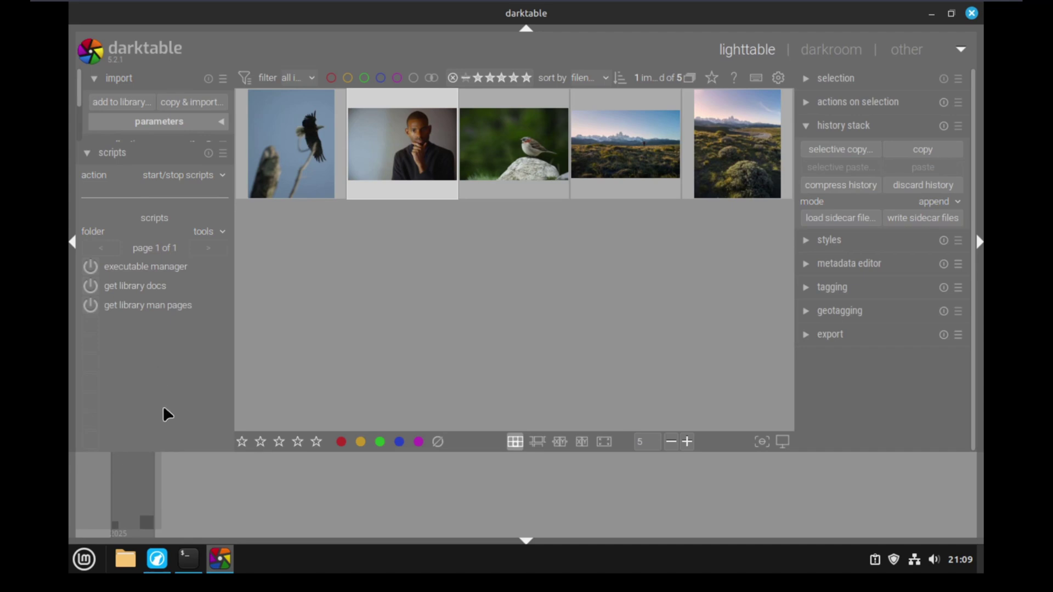
pyautogui.click(157, 559)
pyautogui.scroll(20, 307, 192)
pyautogui.click(143, 156)
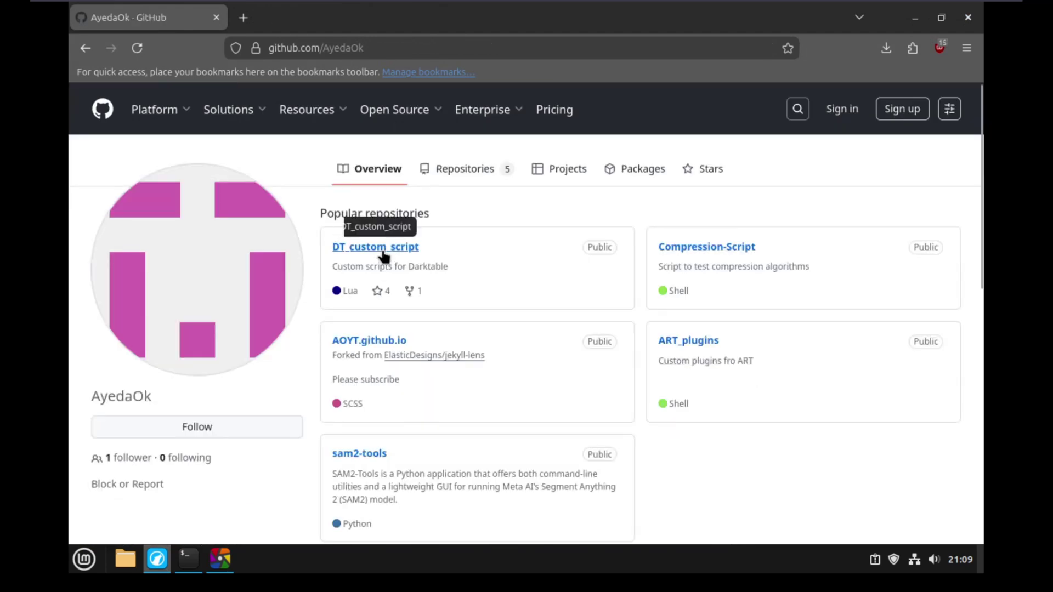
pyautogui.click(382, 249)
pyautogui.click(400, 48)
pyautogui.hotkey('ctrl', 'c')
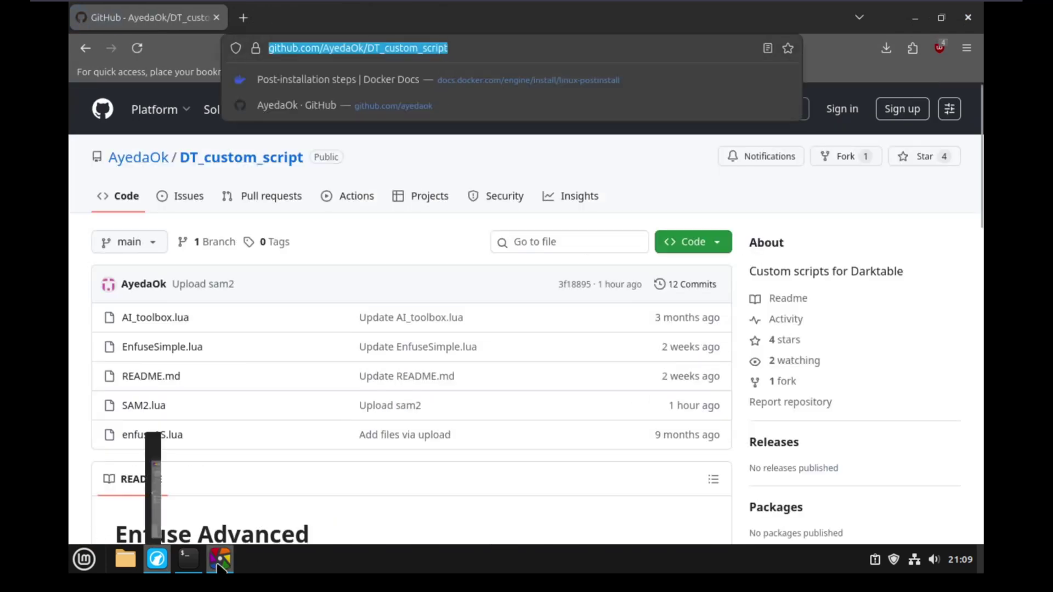
pyautogui.click(220, 563)
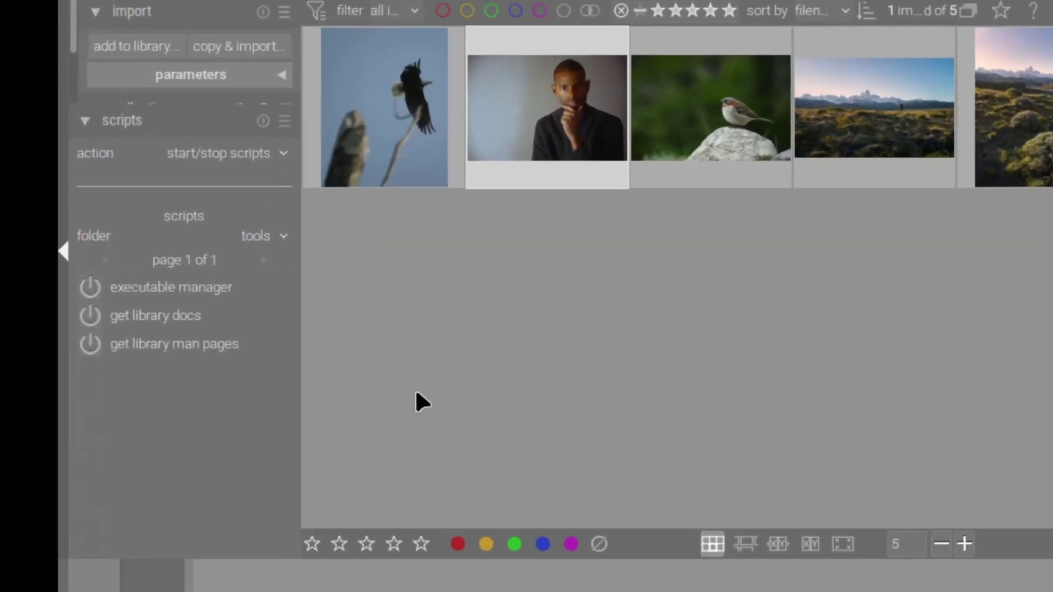
# Install scripts from the pasted DT_custom_script URL into a new folder named Perso.
pyautogui.click(204, 176)
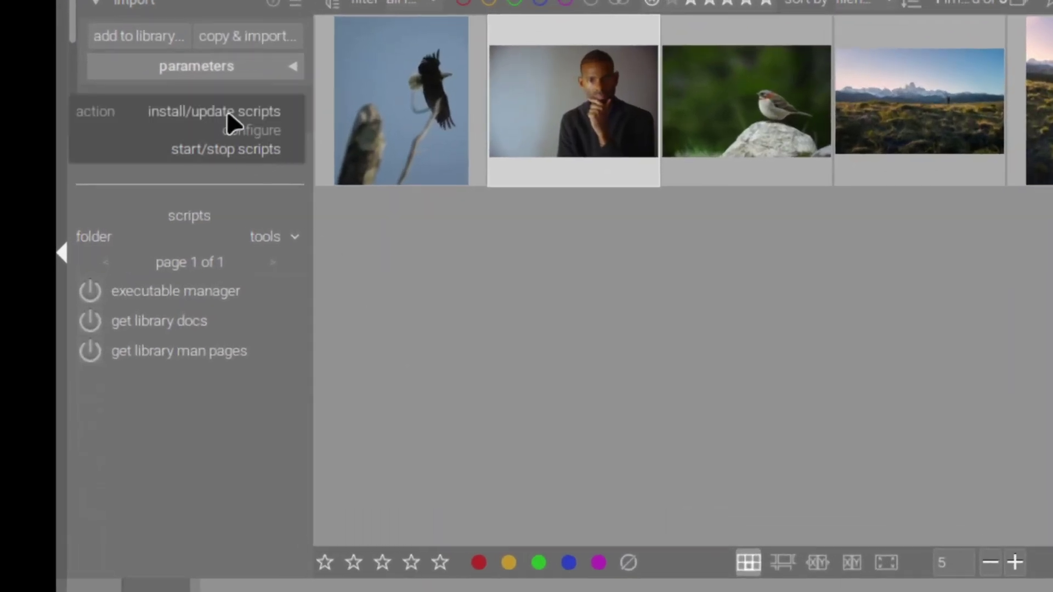
pyautogui.click(227, 110)
pyautogui.click(184, 333)
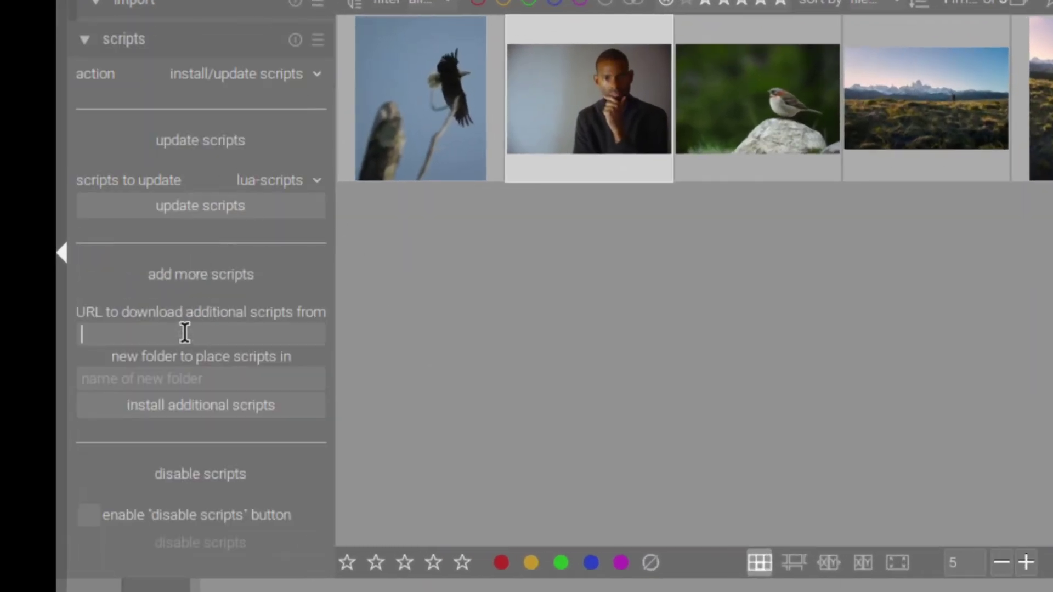
pyautogui.hotkey('ctrl', 'v')
pyautogui.click(171, 383)
pyautogui.write('Pr')
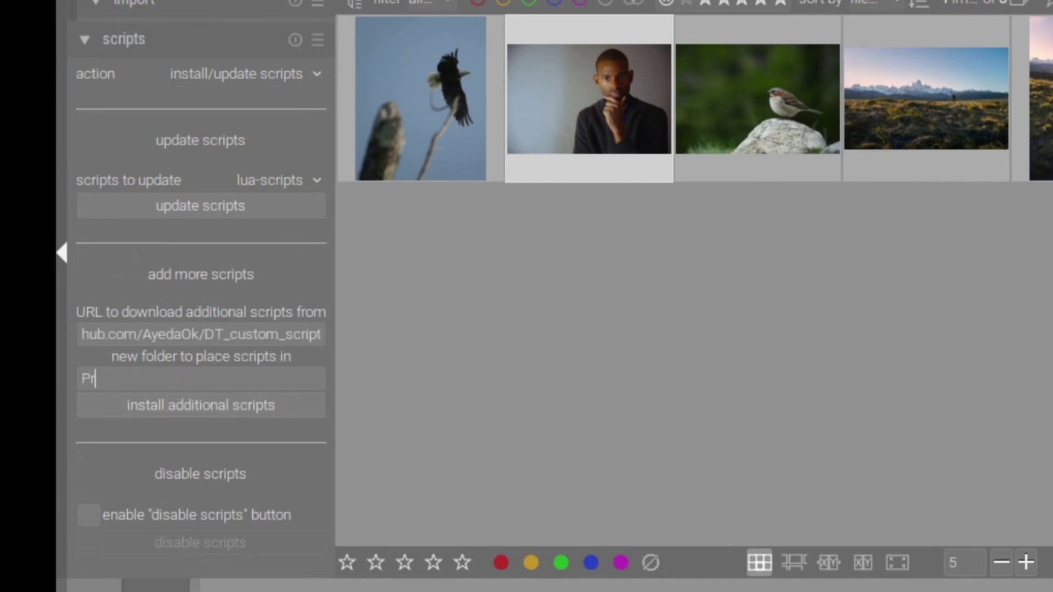
pyautogui.write('rso')
pyautogui.click(253, 399)
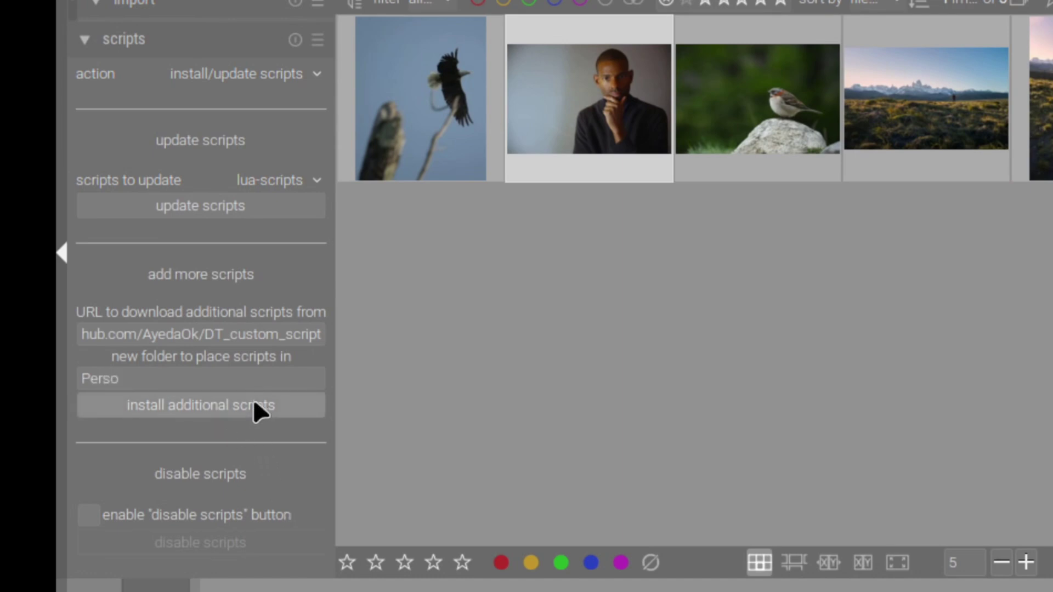
# Switch the scripts module to start/stop scripts and show the Perso folder.
pyautogui.click(255, 65)
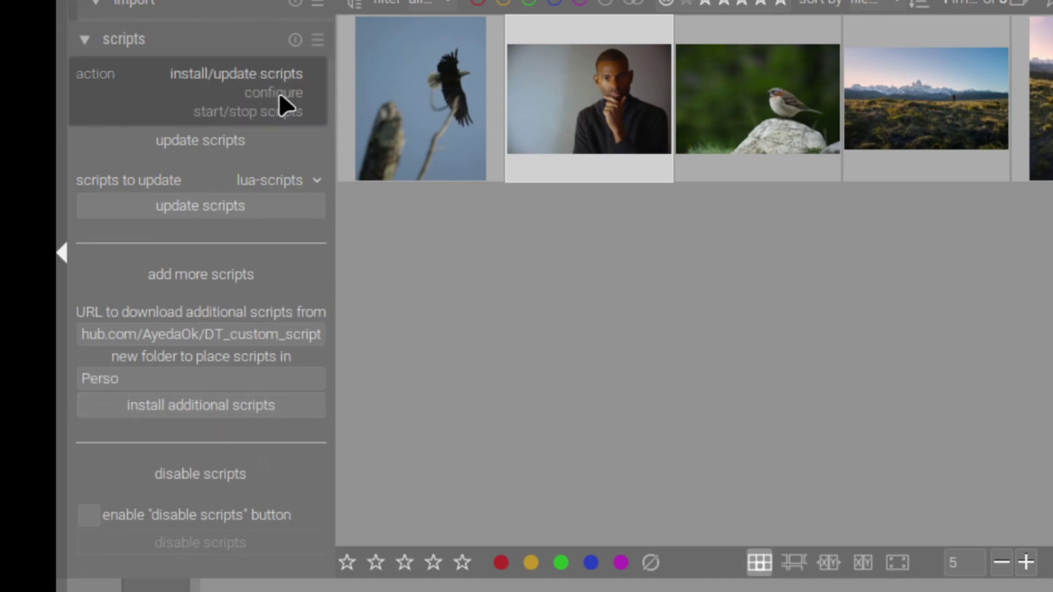
pyautogui.click(236, 111)
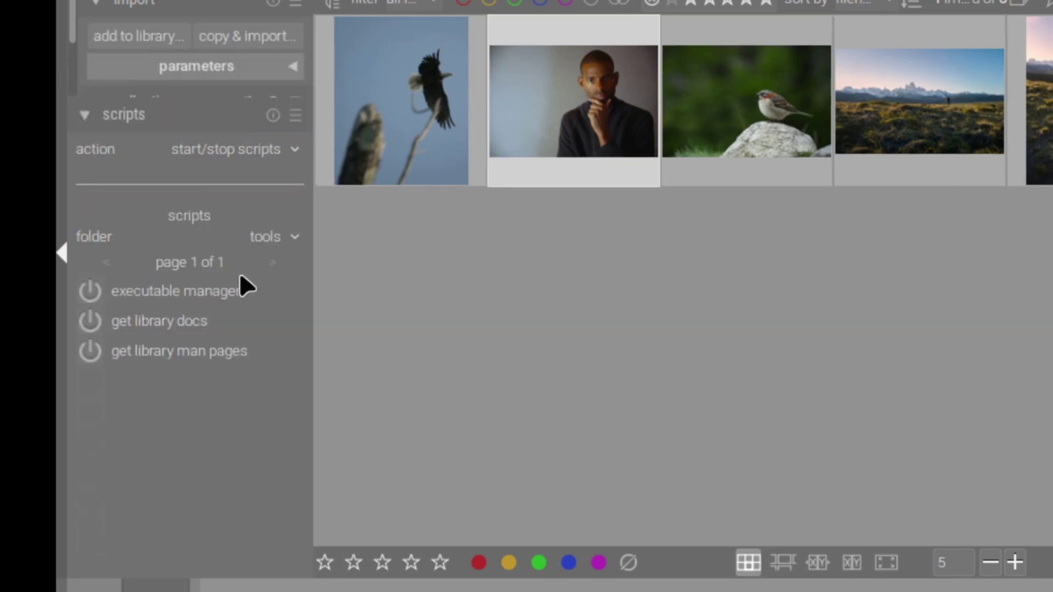
pyautogui.click(291, 233)
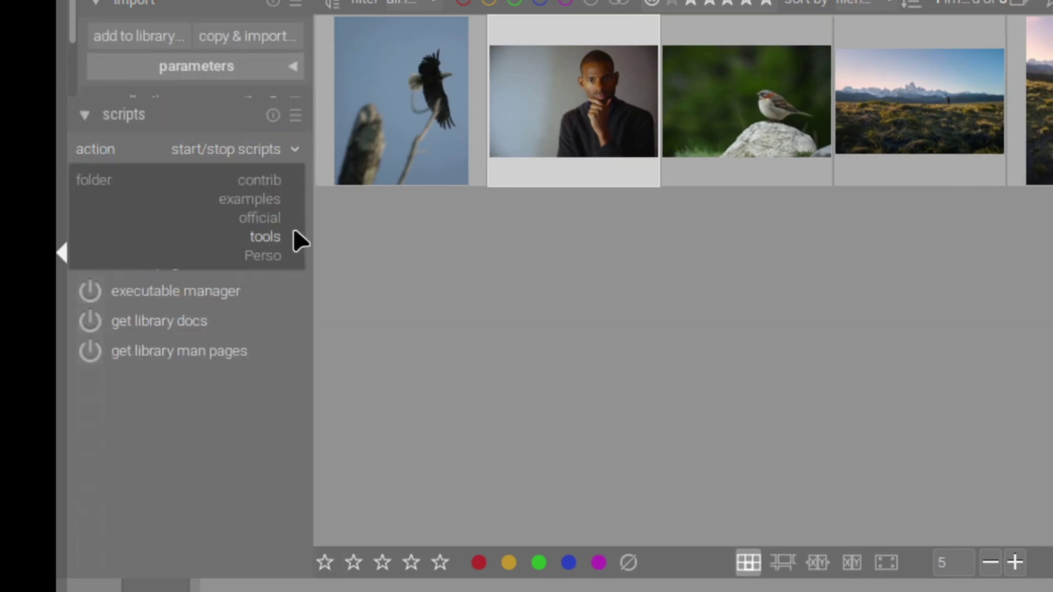
pyautogui.click(267, 255)
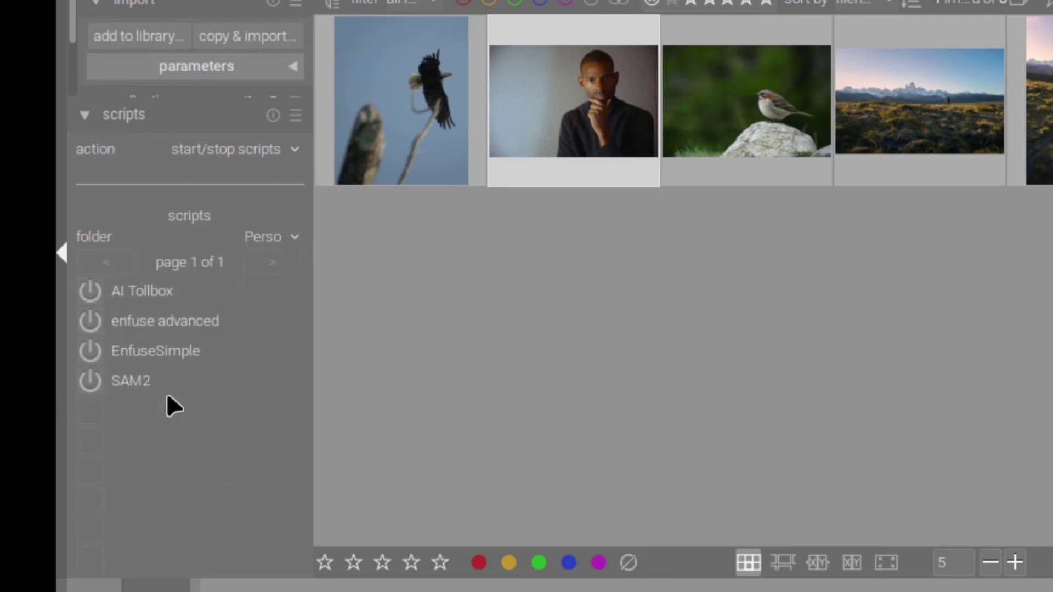
# Start the SAM2 script, open sparrow photo DSC04567.ARW in darkroom, and hide the top header.
pyautogui.click(91, 381)
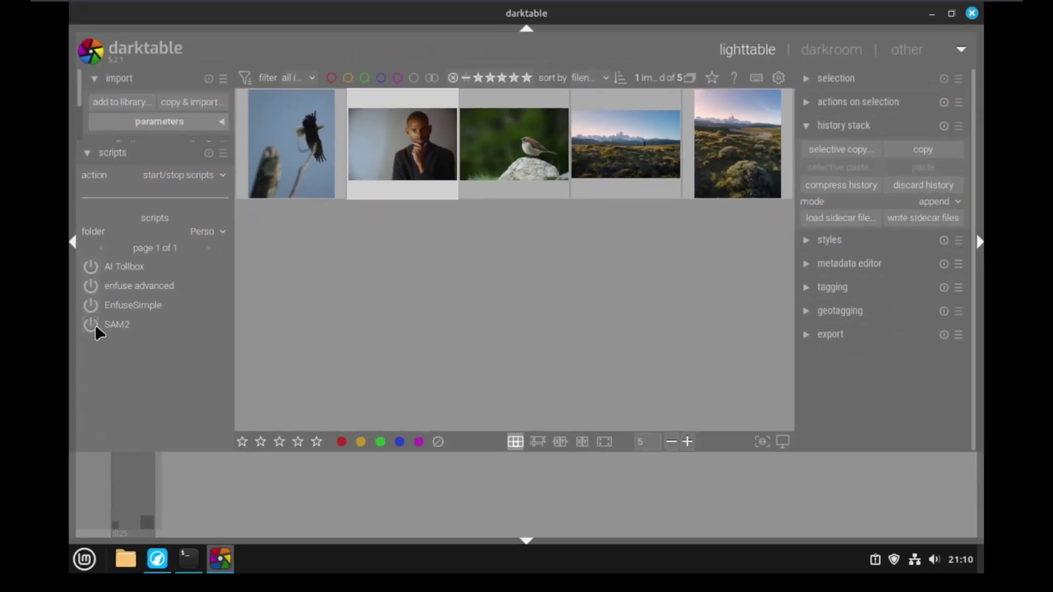
pyautogui.doubleClick(521, 150)
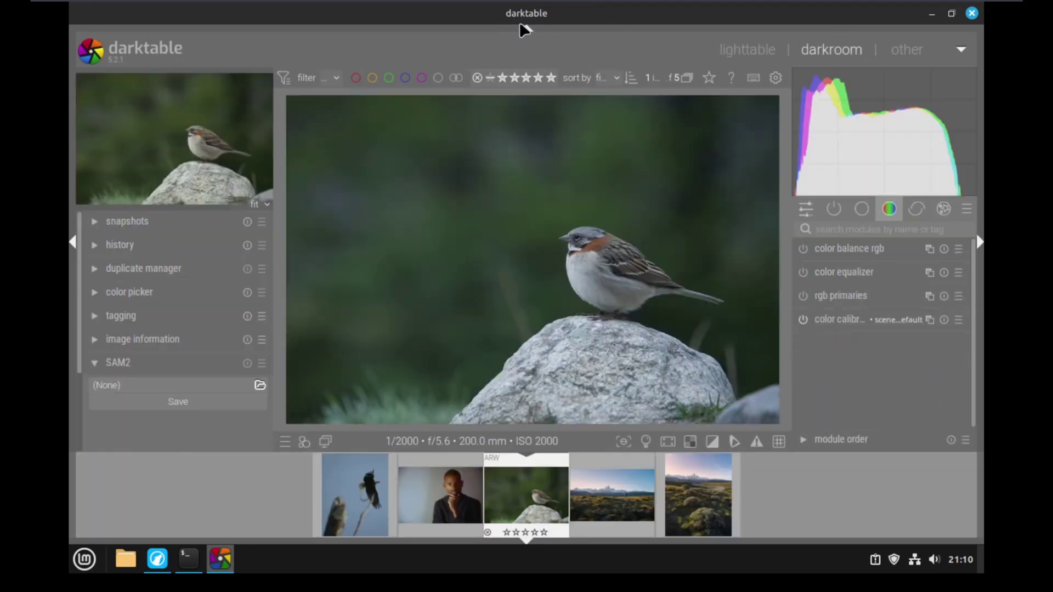
pyautogui.click(527, 28)
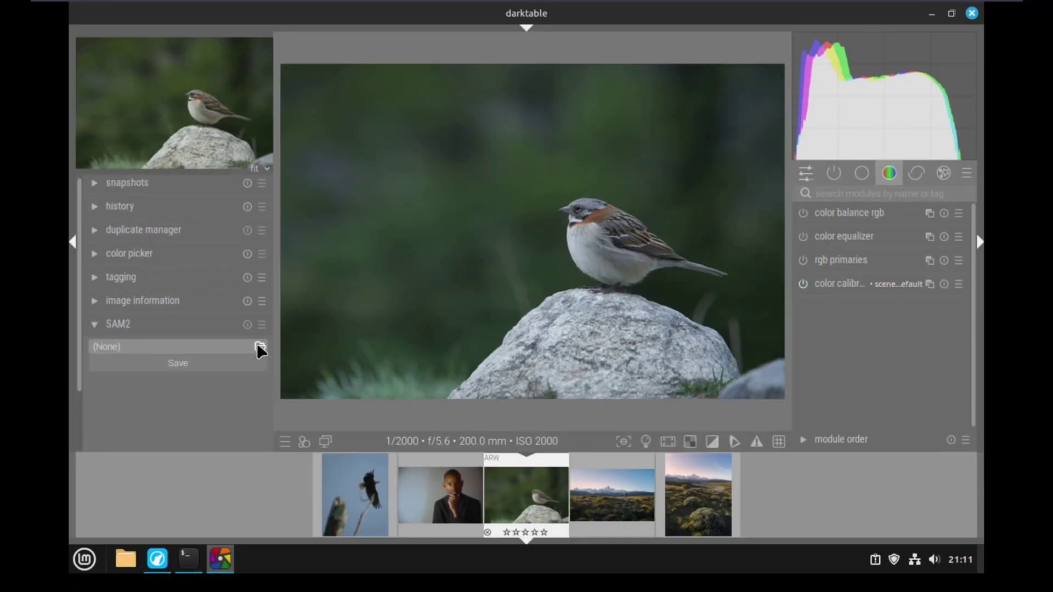
# Browse to /usr/local/bin and choose sam2-tools as the SAM2 module's executable.
pyautogui.click(449, 367)
pyautogui.click(261, 39)
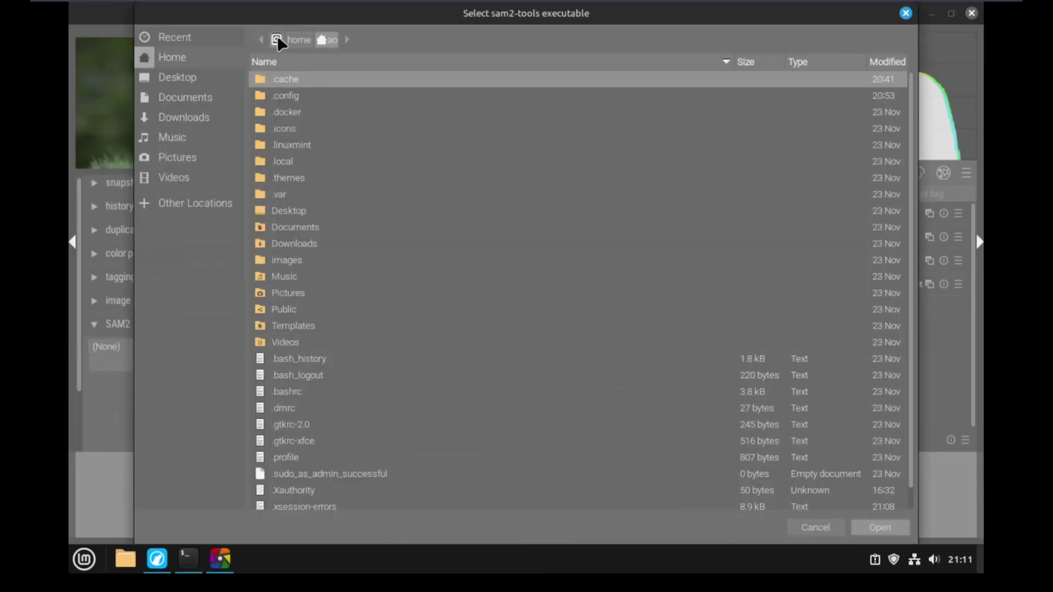
pyautogui.click(277, 38)
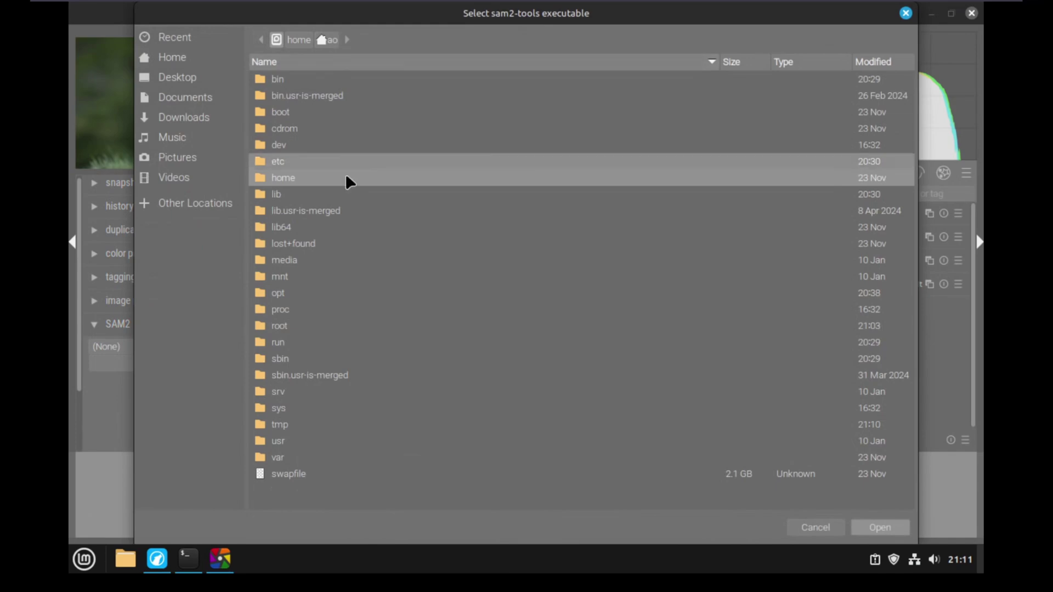
pyautogui.doubleClick(290, 439)
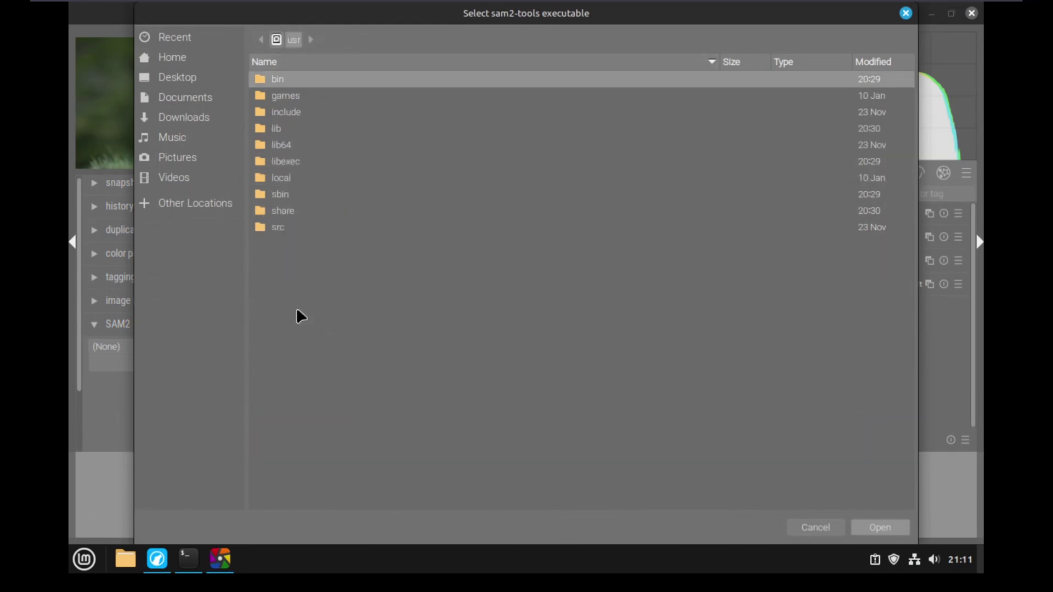
pyautogui.doubleClick(283, 178)
pyautogui.doubleClick(276, 79)
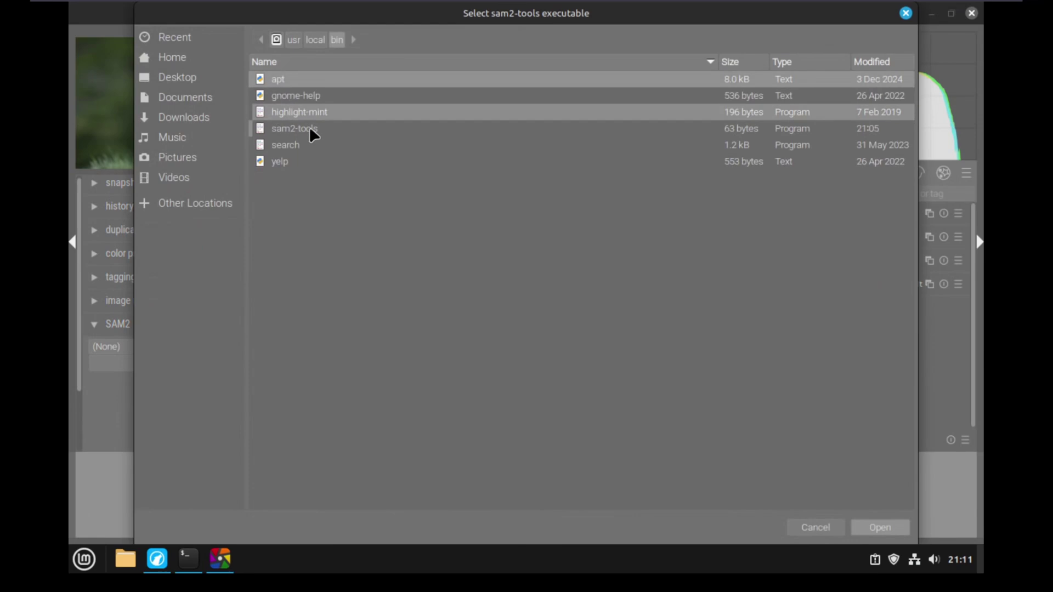
pyautogui.click(309, 127)
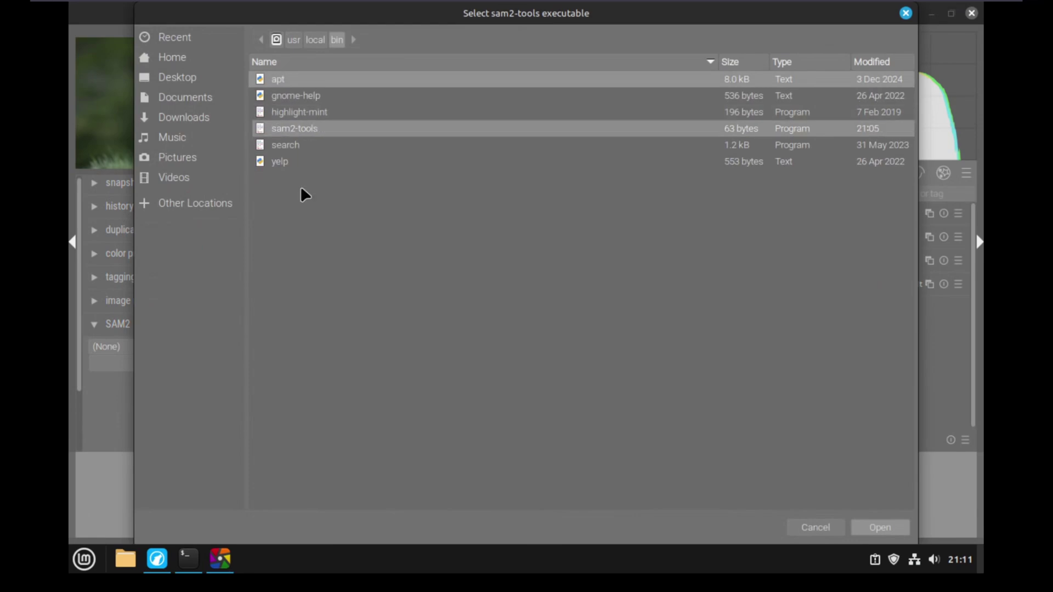
pyautogui.doubleClick(300, 129)
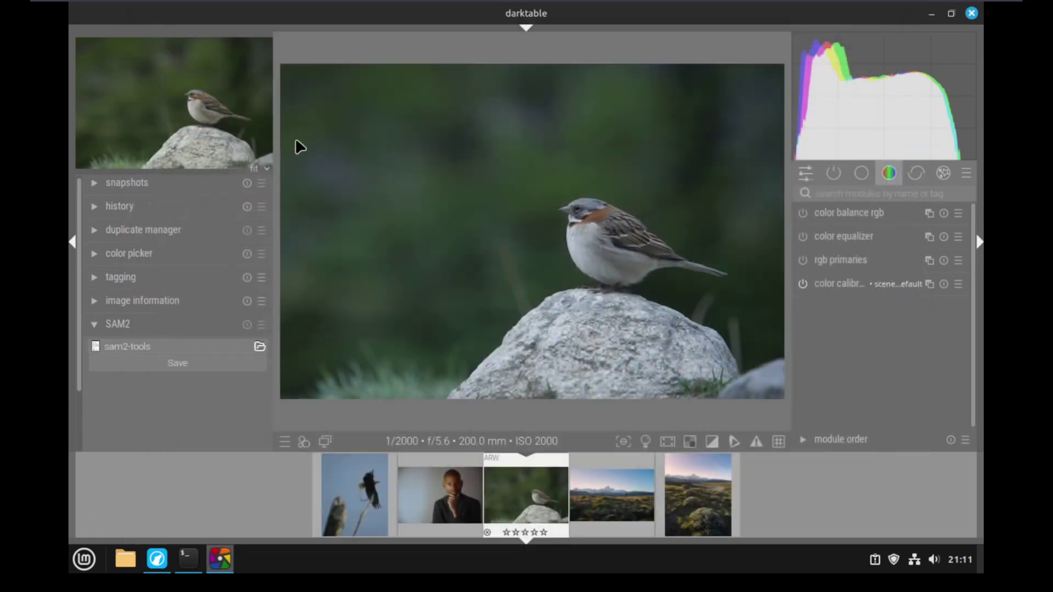
# Save the executable path, then set Number of masks to 1 and Mode to Points.
pyautogui.click(181, 363)
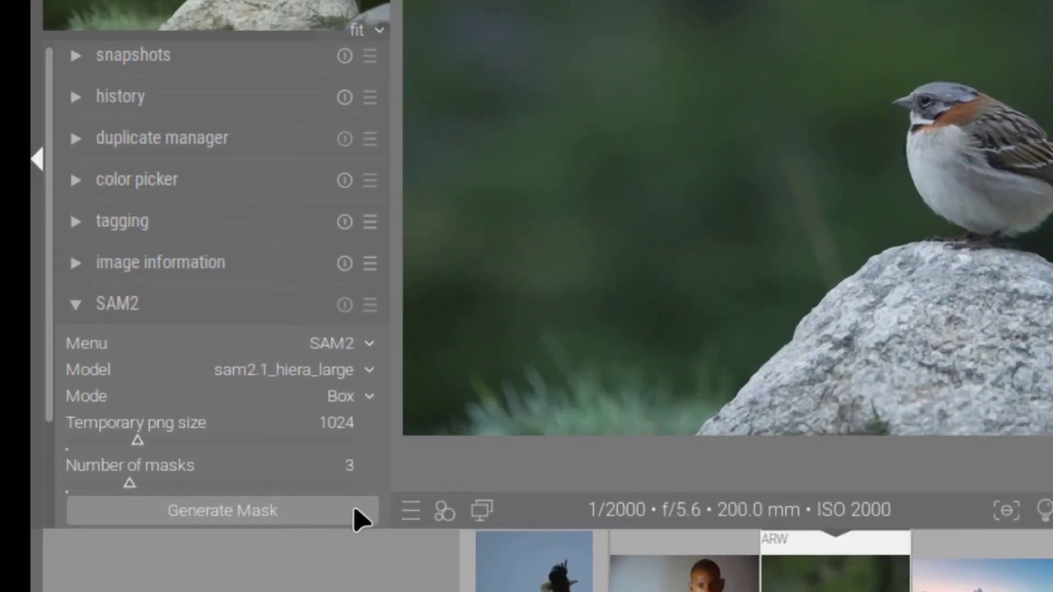
pyautogui.moveTo(132, 482); pyautogui.dragTo(72, 488)
pyautogui.click(357, 400)
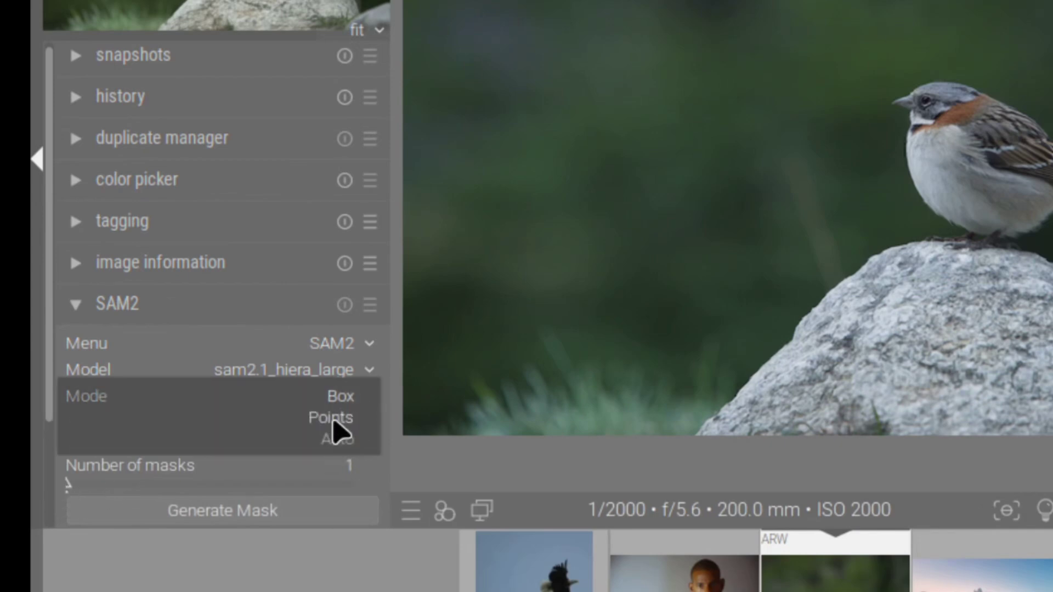
pyautogui.click(339, 422)
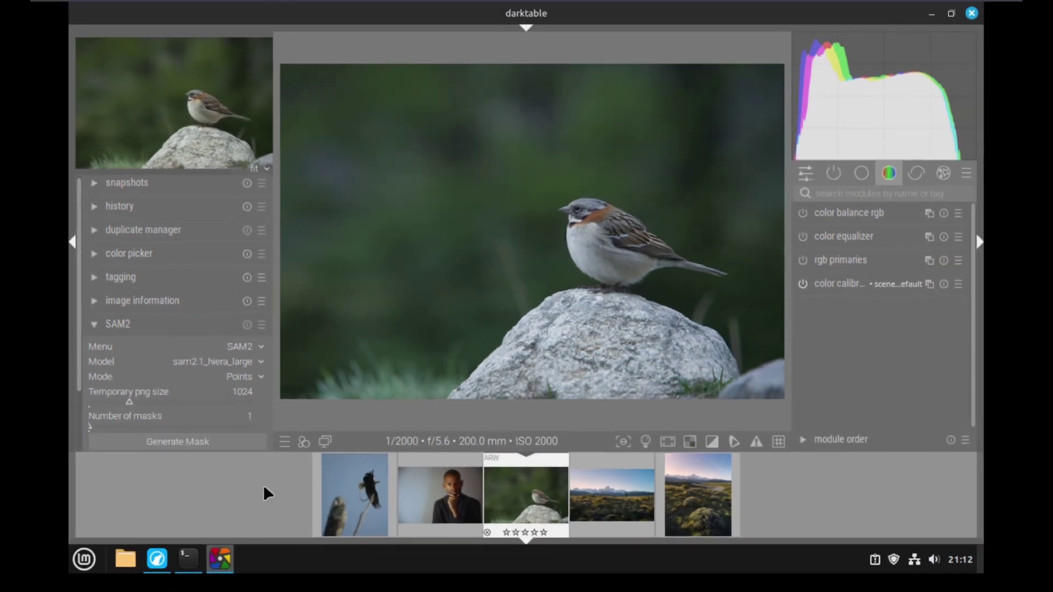
# Restart darktable, set Mode to Points again, and start generating the bird mask.
pyautogui.click(970, 12)
pyautogui.click(228, 560)
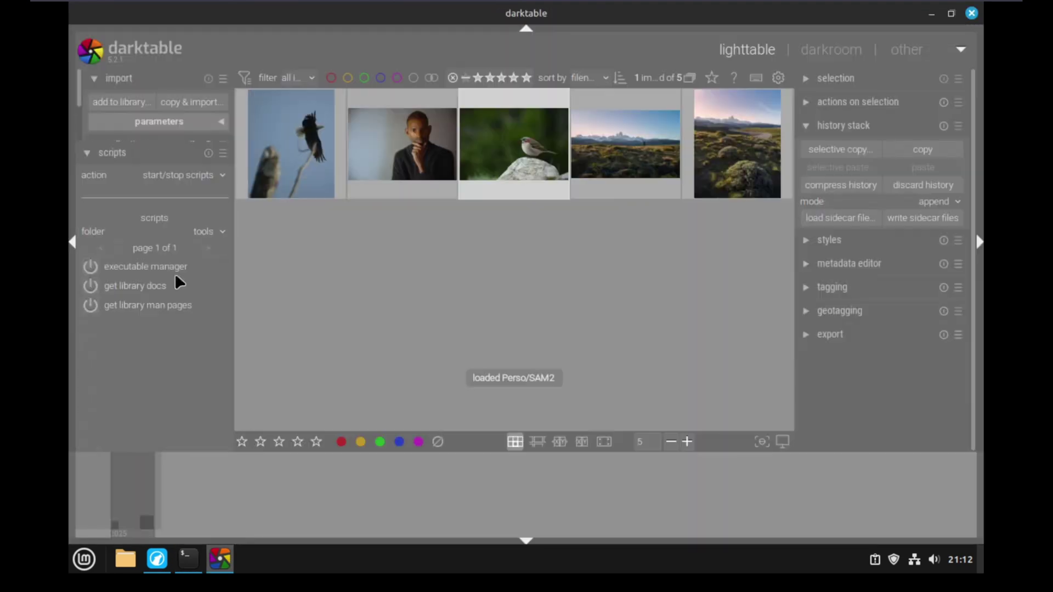
pyautogui.click(256, 378)
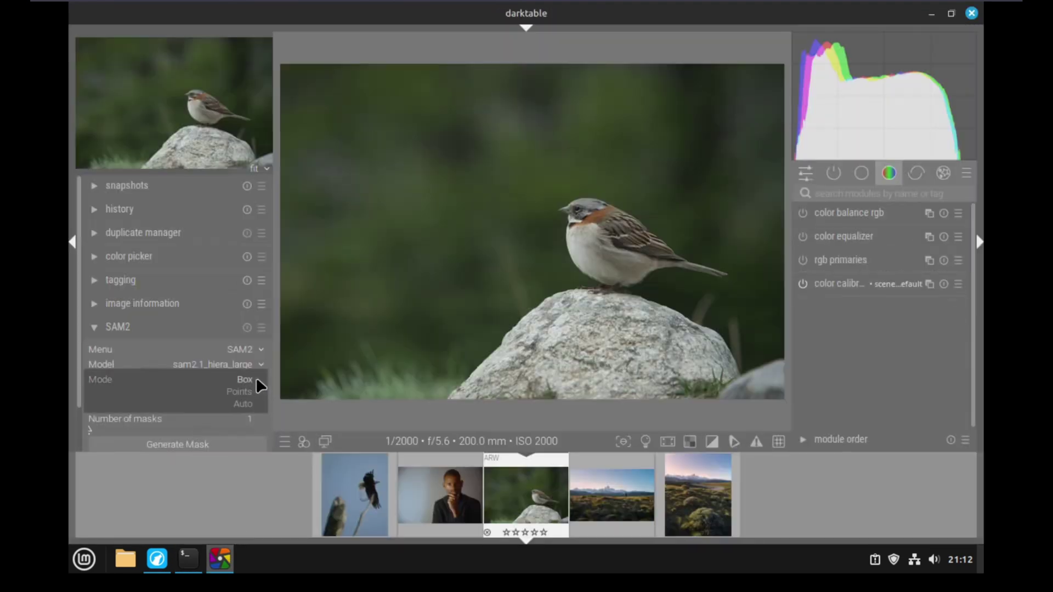
pyautogui.click(221, 409)
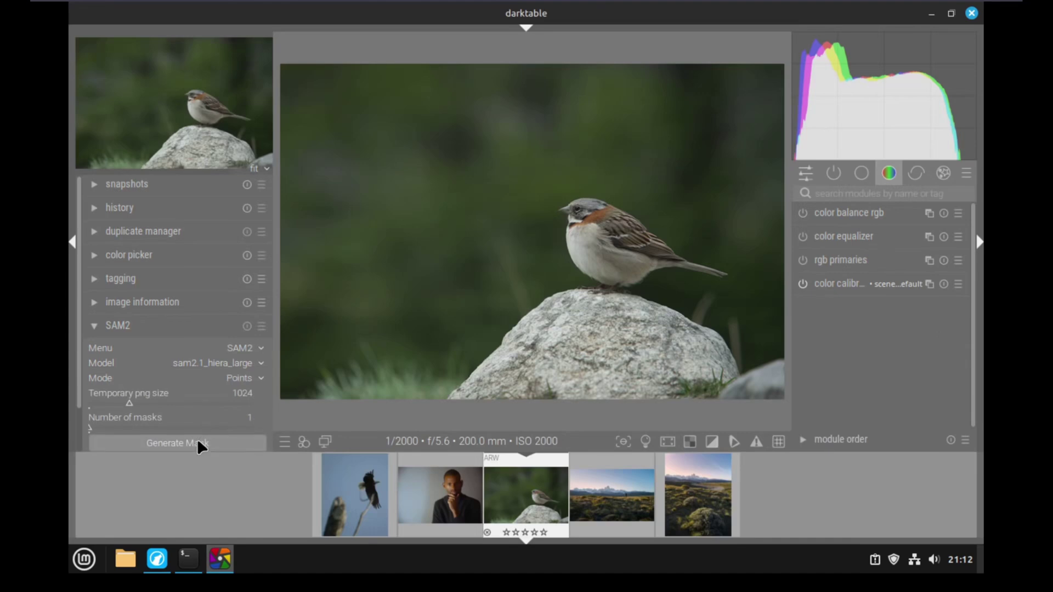
pyautogui.click(197, 442)
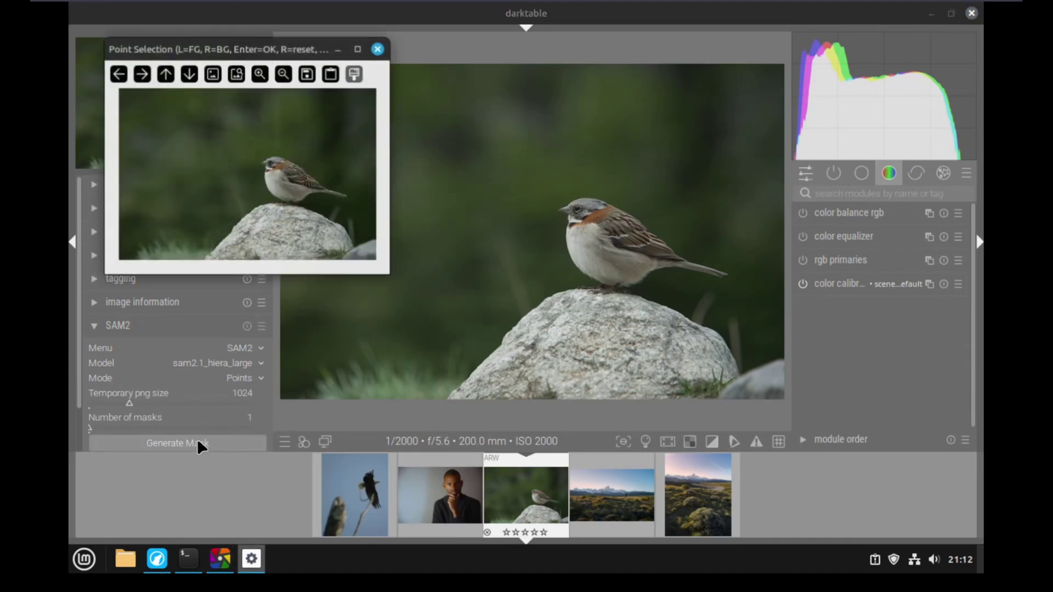
# Maximize Point Selection and place foreground points on the sparrow's chest and left foot.
pyautogui.doubleClick(270, 52)
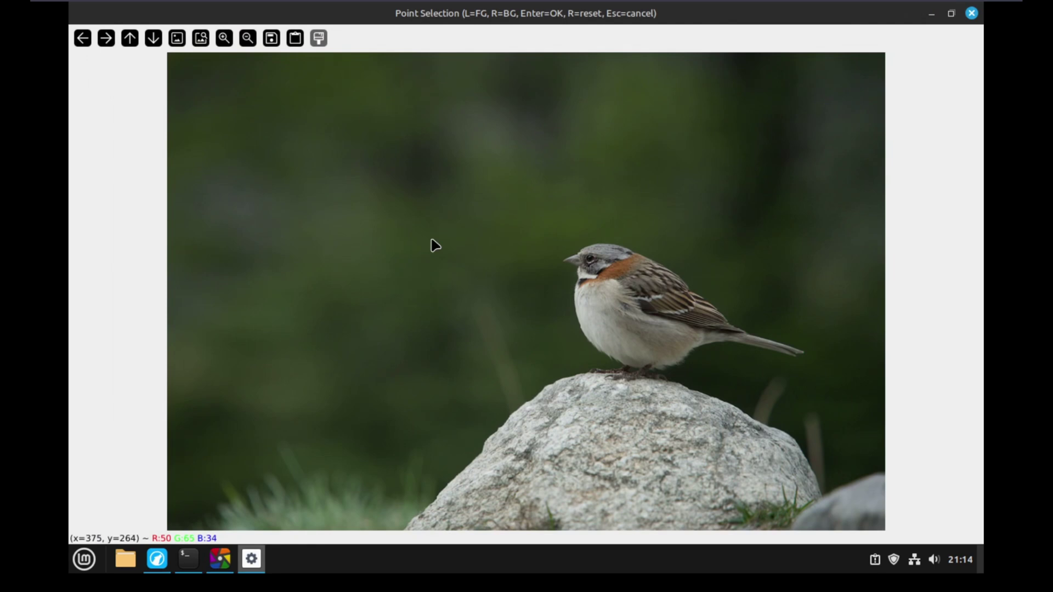
pyautogui.click(612, 301)
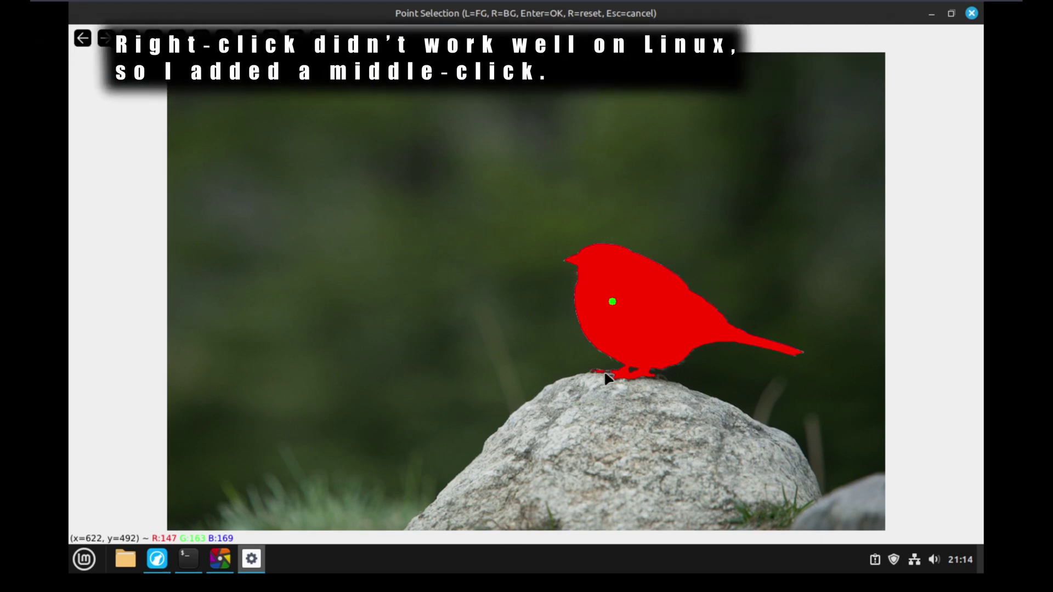
pyautogui.scroll(5, 603, 371)
pyautogui.click(606, 371)
pyautogui.scroll(-3, 847, 399)
pyautogui.scroll(-5, 670, 364)
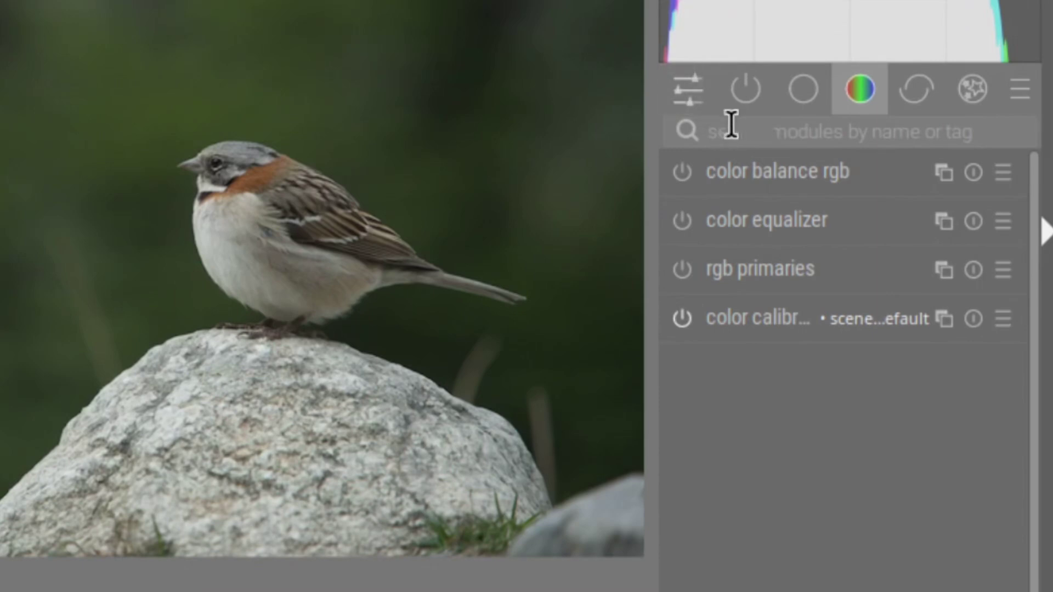
# Open the external raster masks module and load Pictures/sam2_docker/images/DSC04567_mask.pfm as its mask.
pyautogui.click(731, 125)
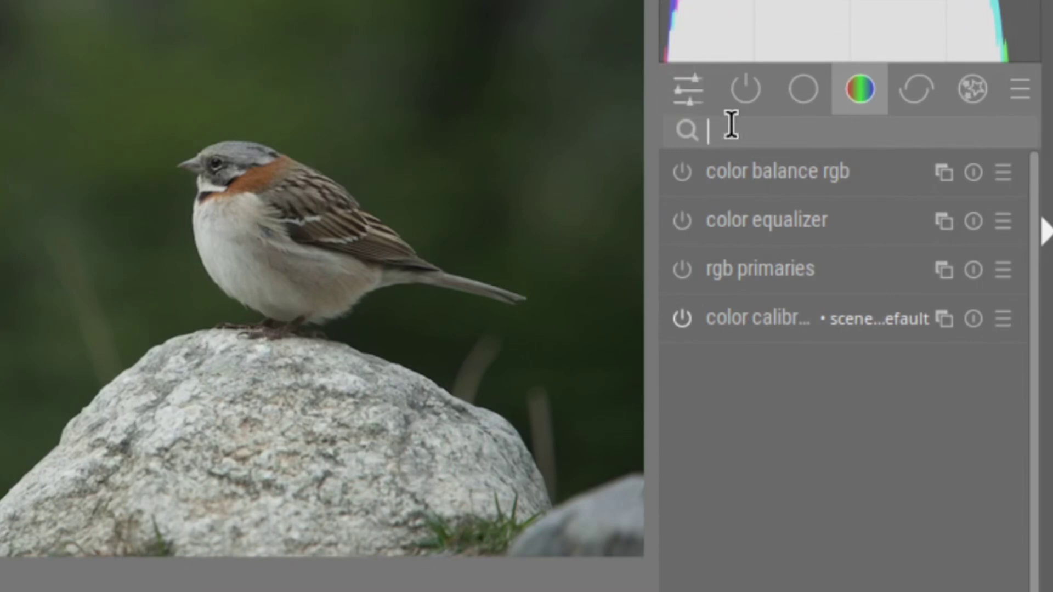
pyautogui.write('raste')
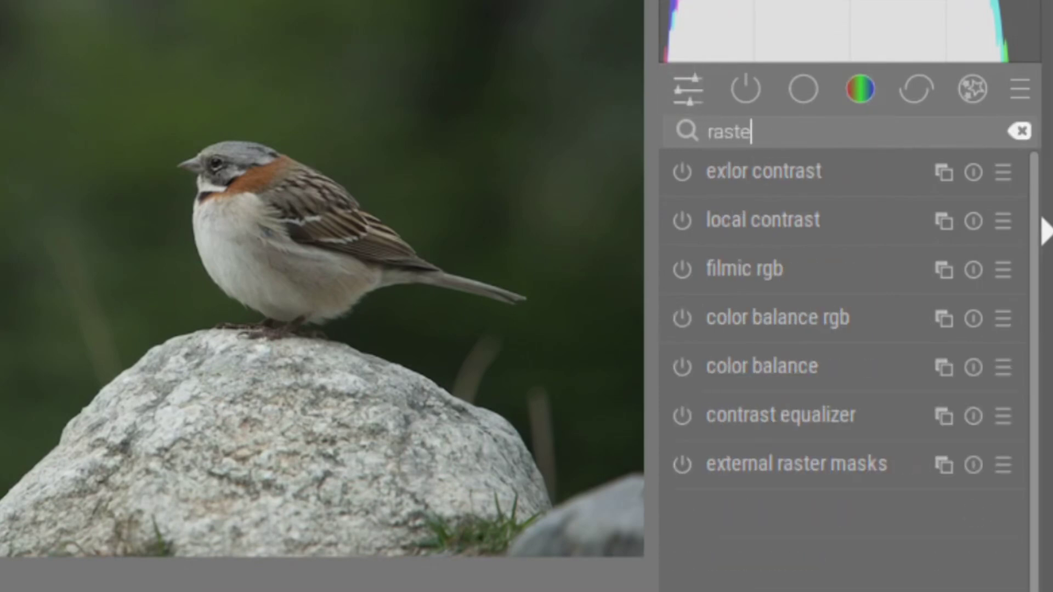
pyautogui.click(847, 171)
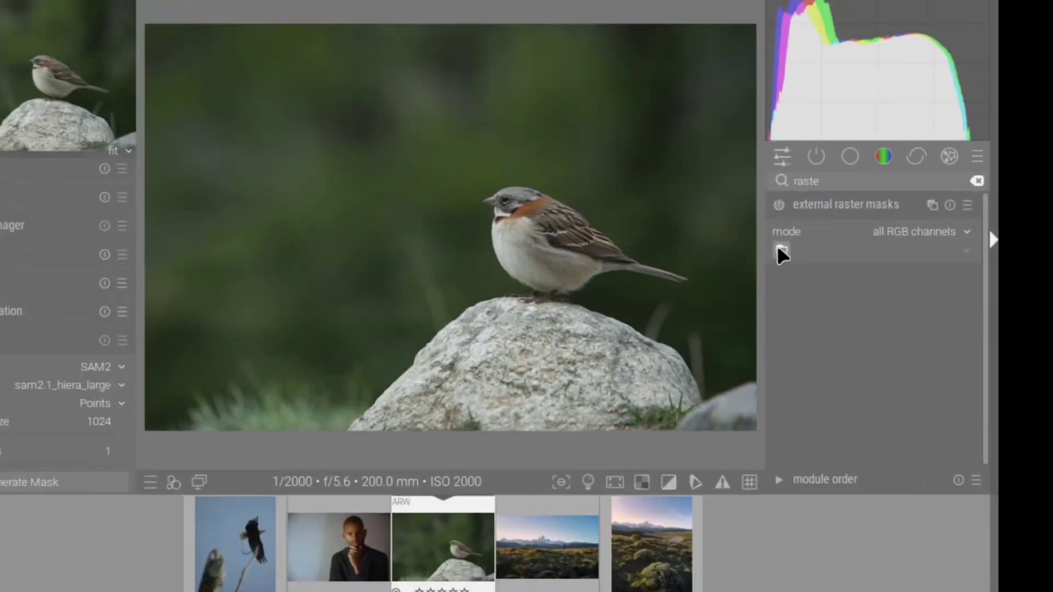
pyautogui.click(685, 250)
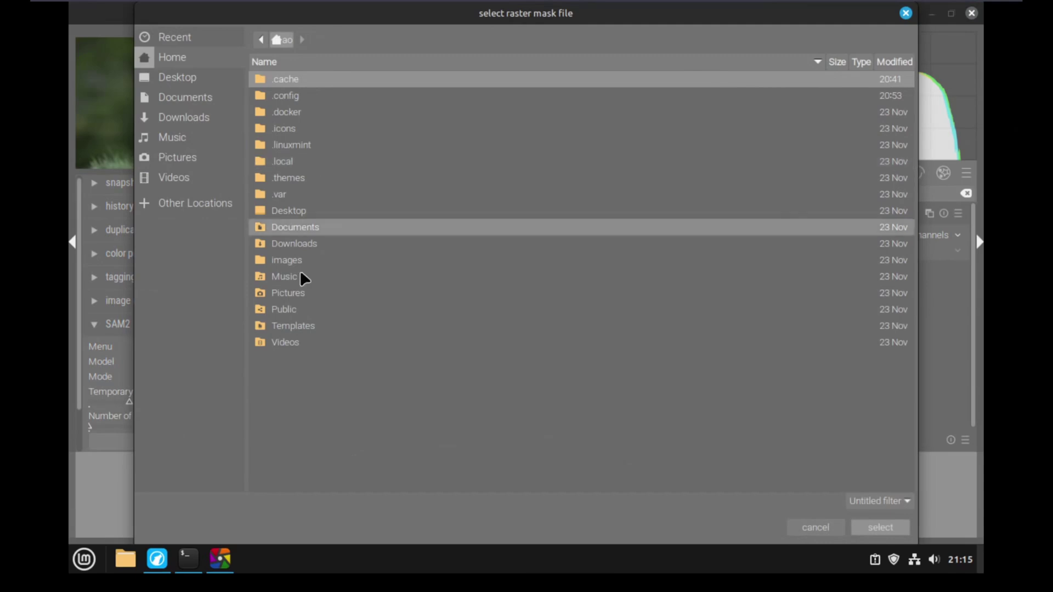
pyautogui.doubleClick(305, 293)
pyautogui.doubleClick(308, 78)
pyautogui.doubleClick(311, 79)
pyautogui.doubleClick(310, 79)
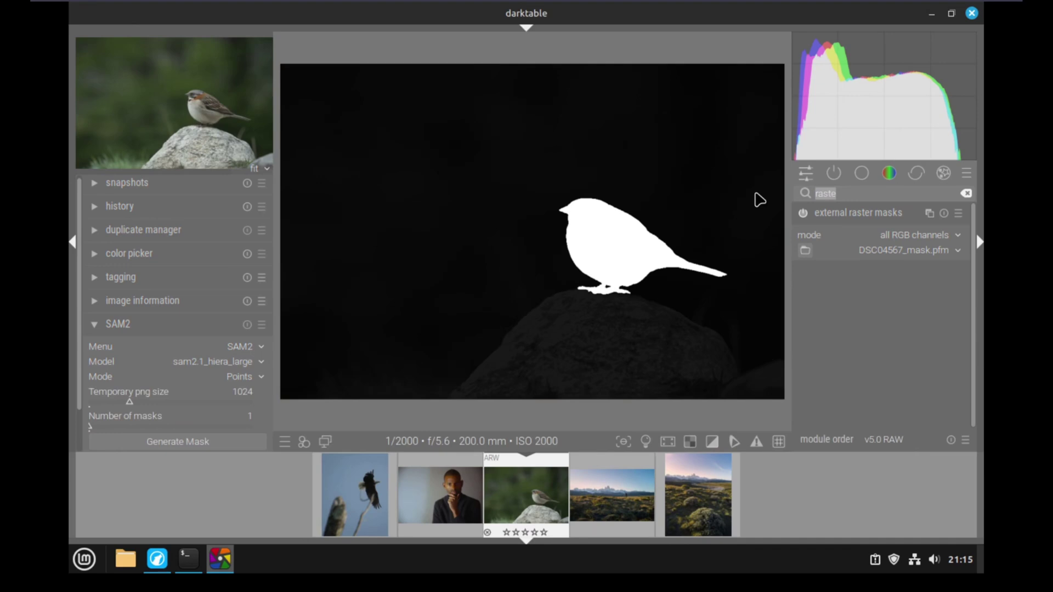
# Set the exposure module's raster mask source to external raster masks and display the sparrow mask.
pyautogui.write('ex')
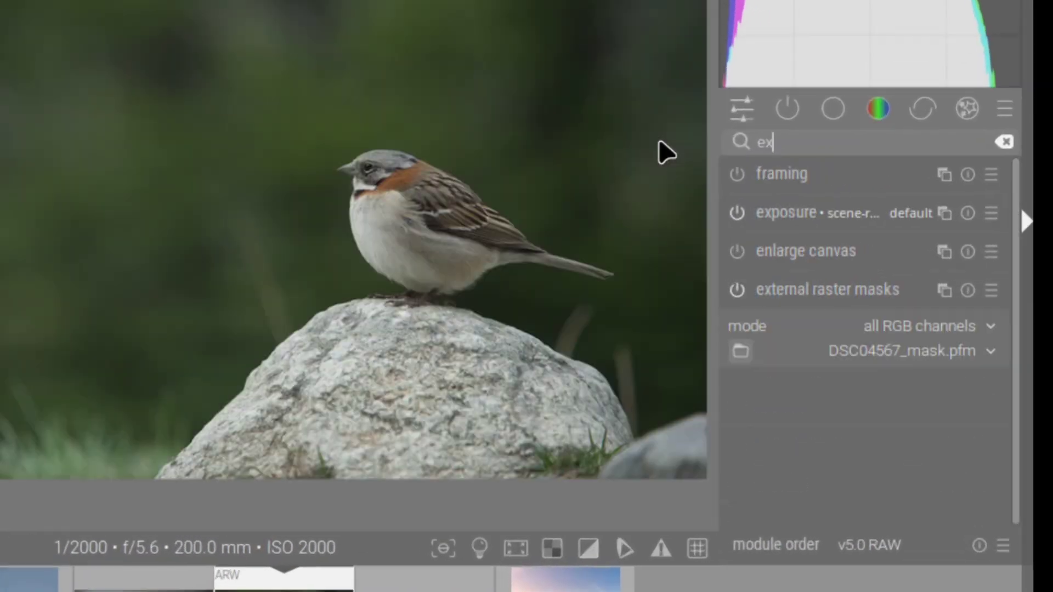
pyautogui.click(832, 213)
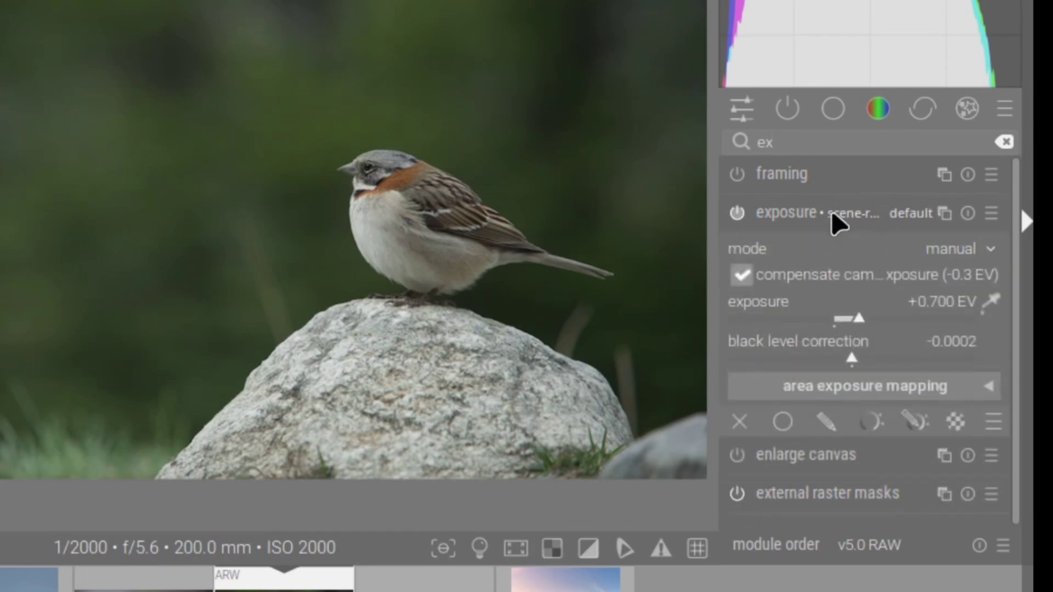
pyautogui.click(949, 423)
pyautogui.moveTo(1013, 283); pyautogui.dragTo(1015, 369)
pyautogui.click(979, 362)
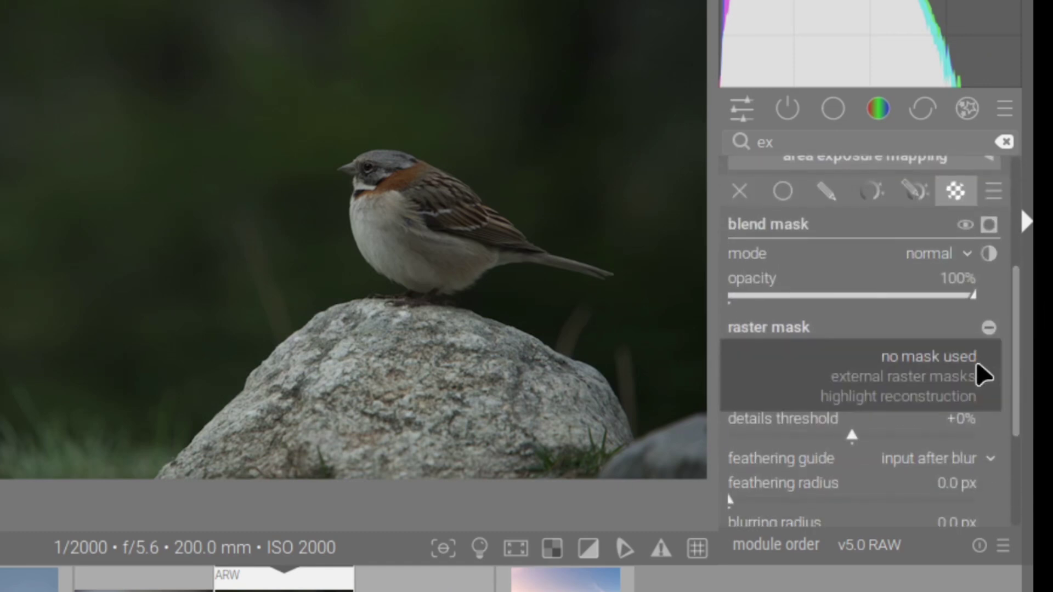
pyautogui.click(961, 374)
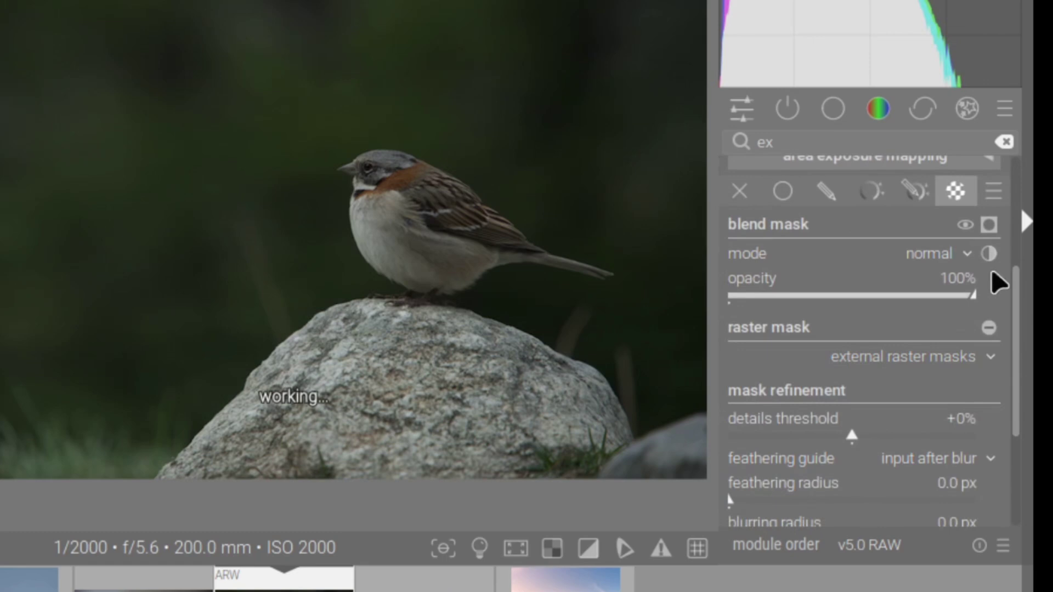
pyautogui.click(988, 225)
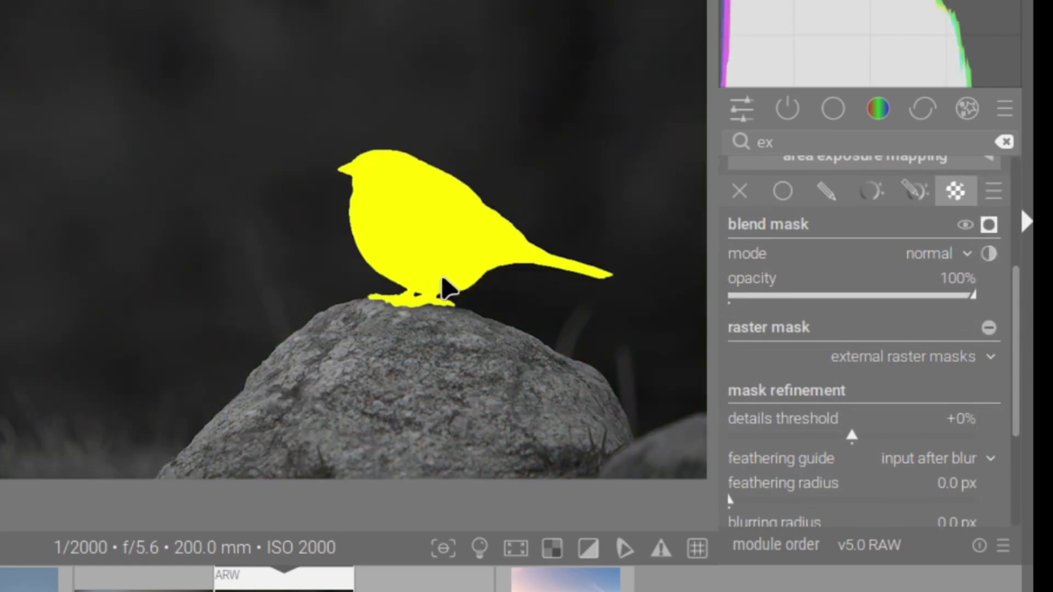